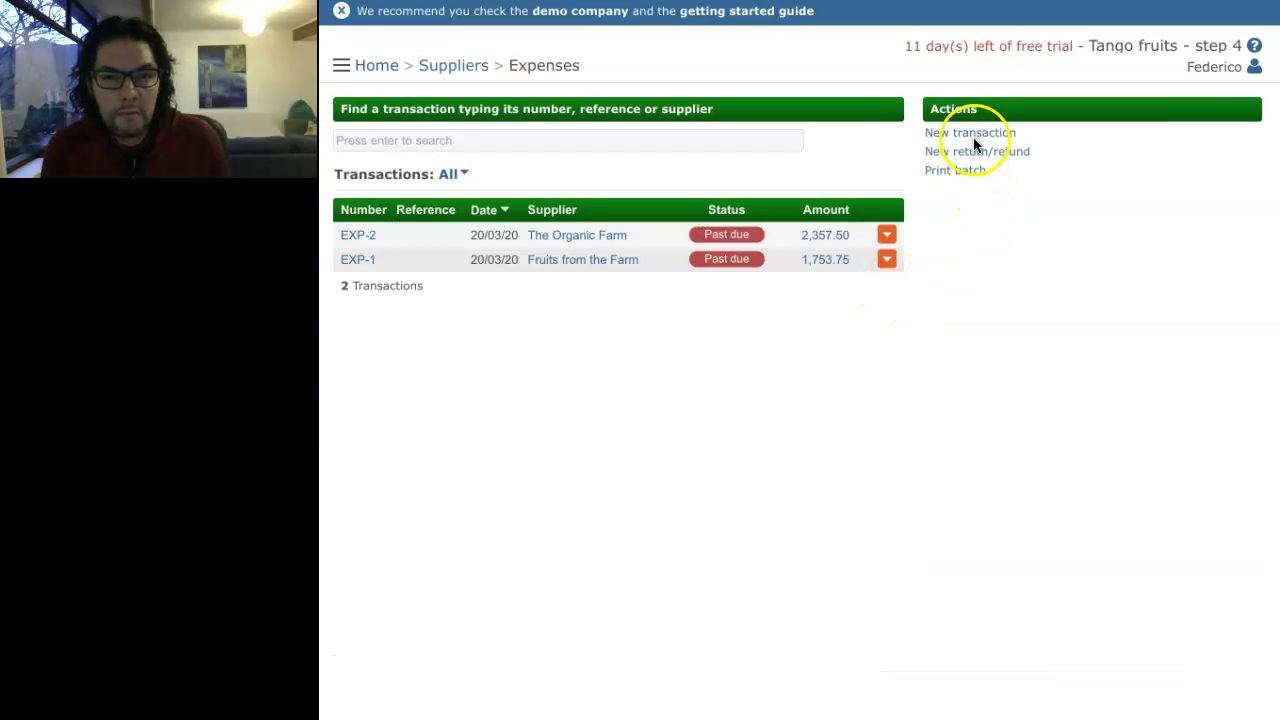
Start a new expense transaction and enter Thousand Properties as the supplier.
triple_click(975, 141)
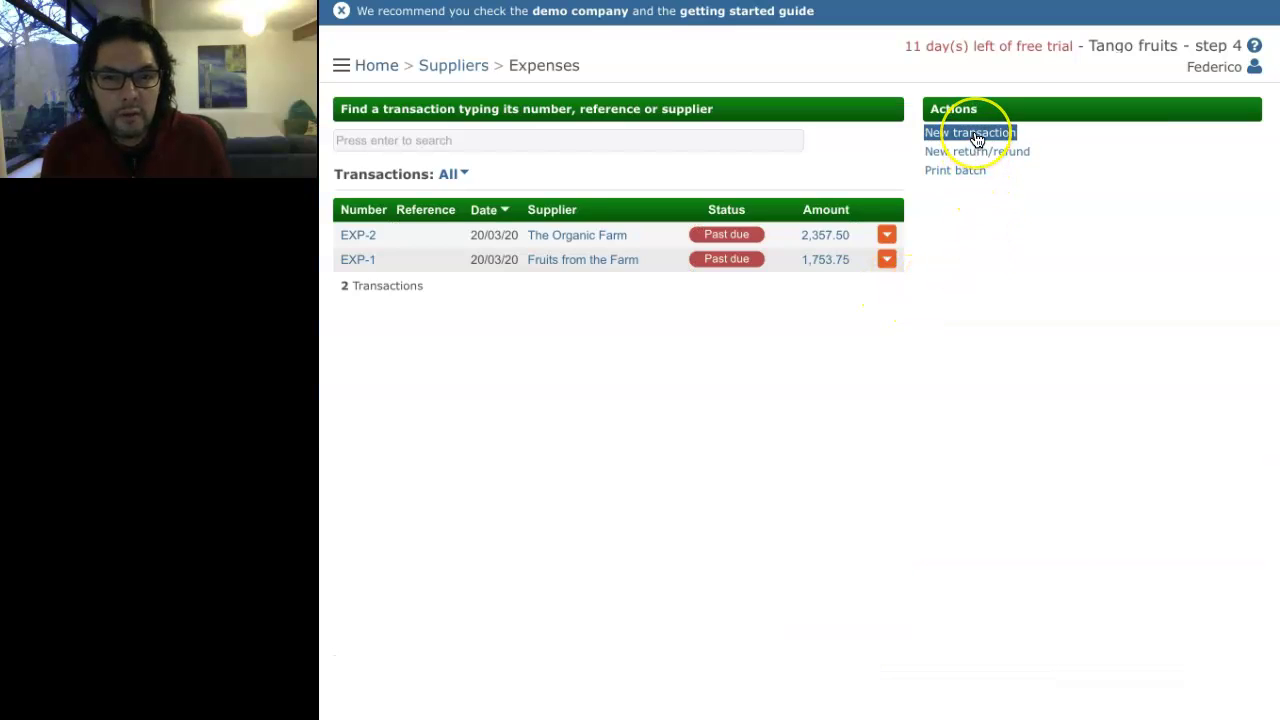
left_click(976, 139)
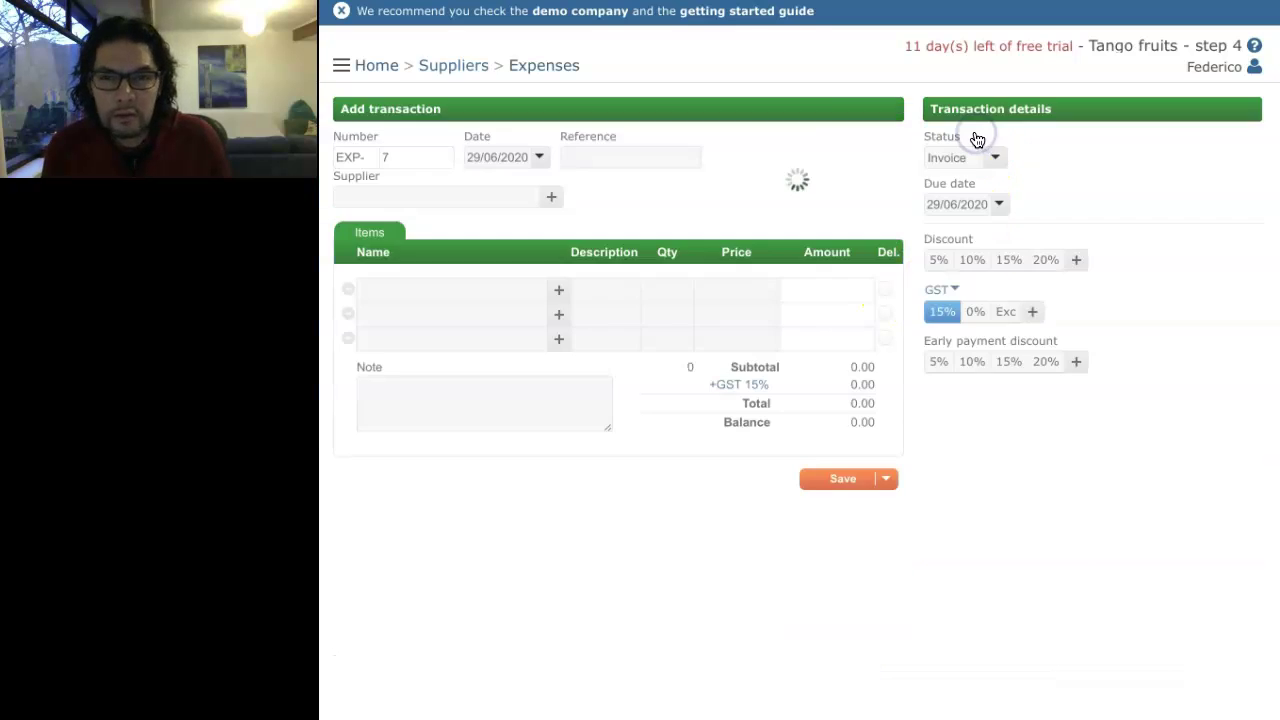
left_click(366, 196)
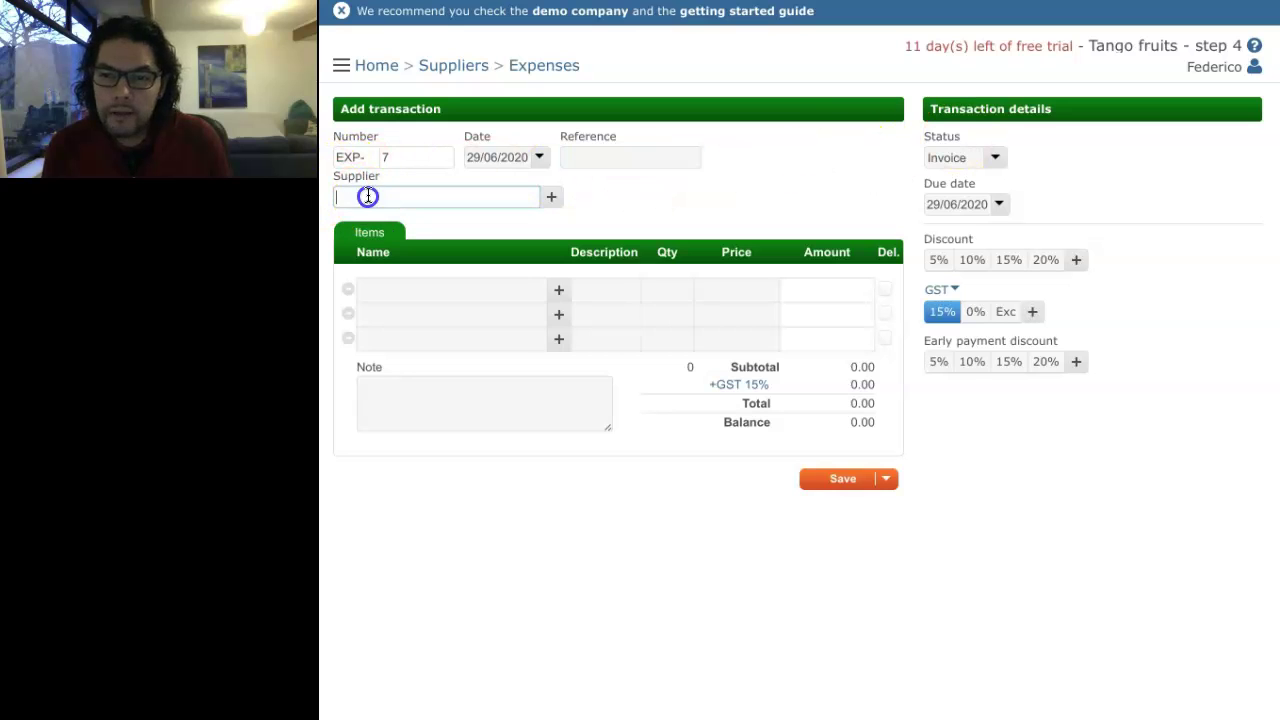
type("Thousand Properties")
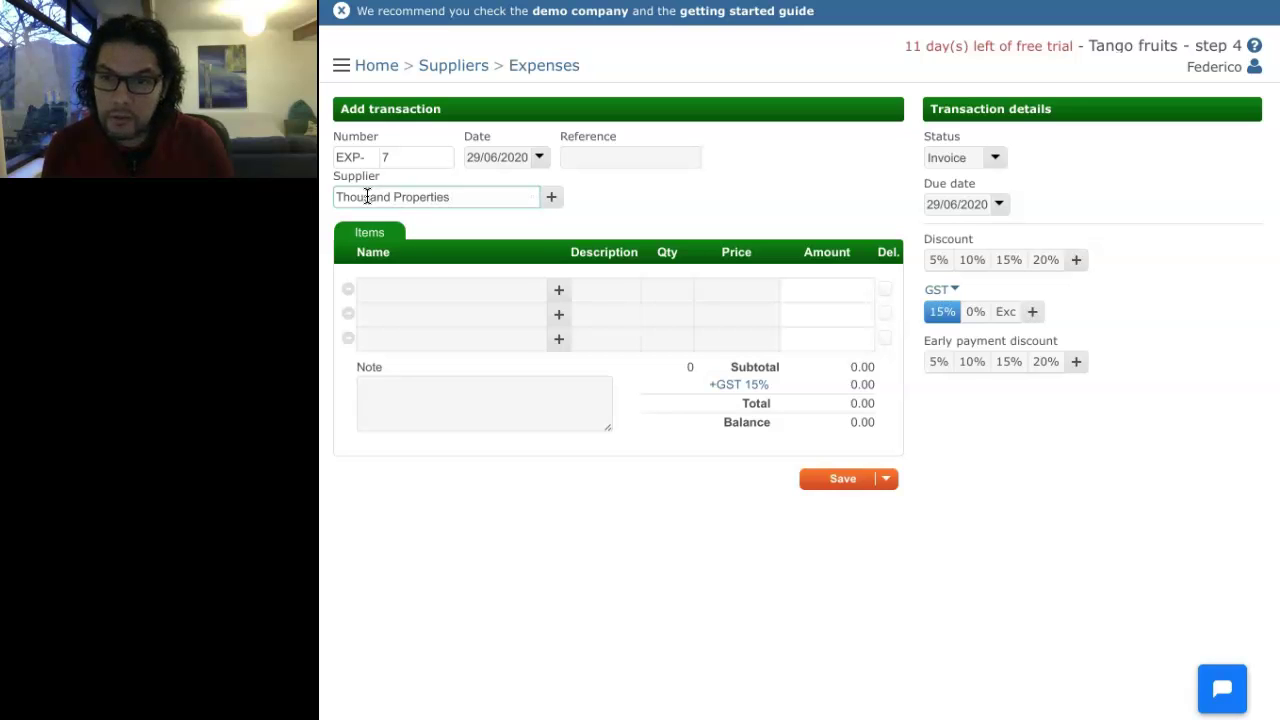
Add a Rent item to the expense, creating and saving it as a new item of the general/operating expenses type.
left_click(389, 289)
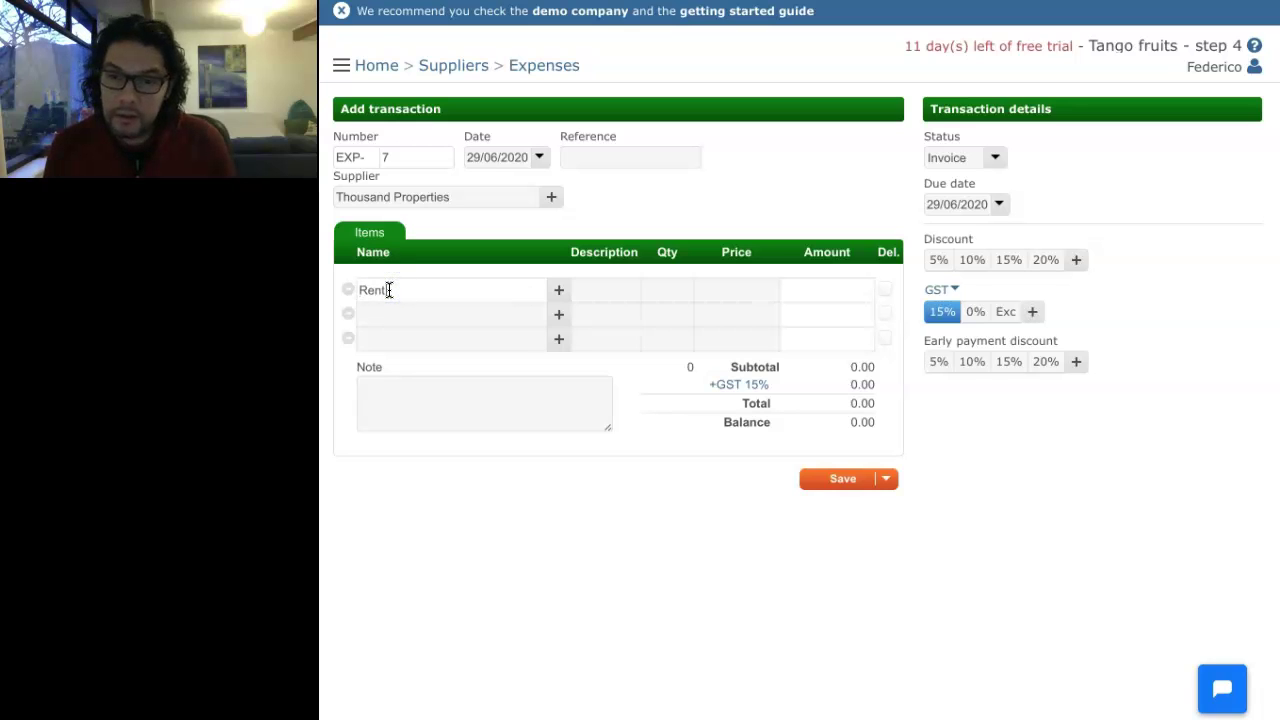
key("Return")
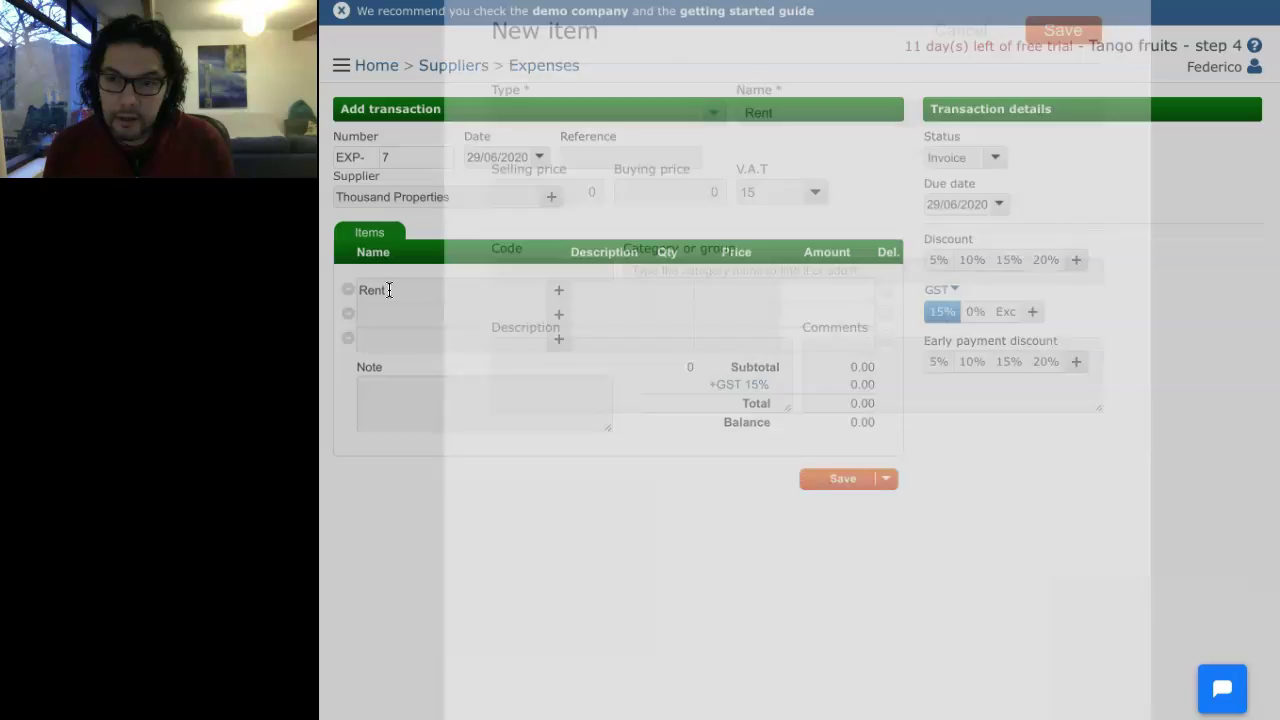
left_click(707, 113)
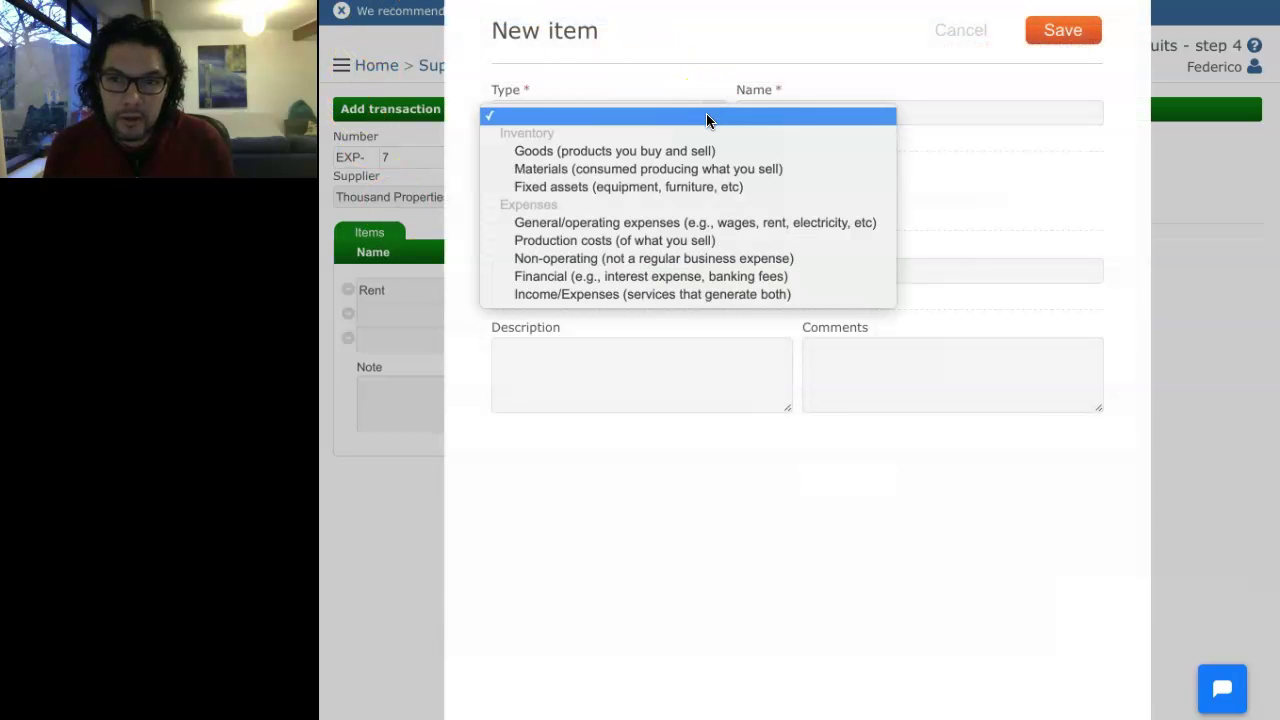
left_click(672, 223)
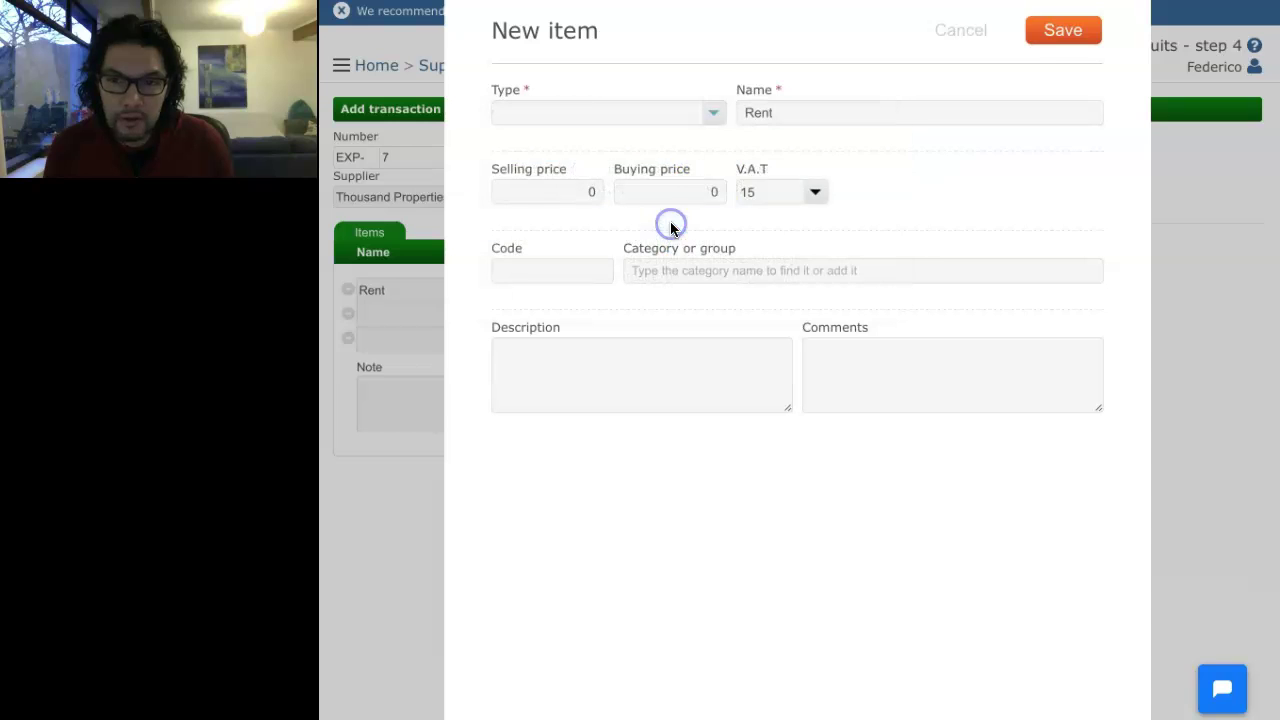
left_click(1060, 32)
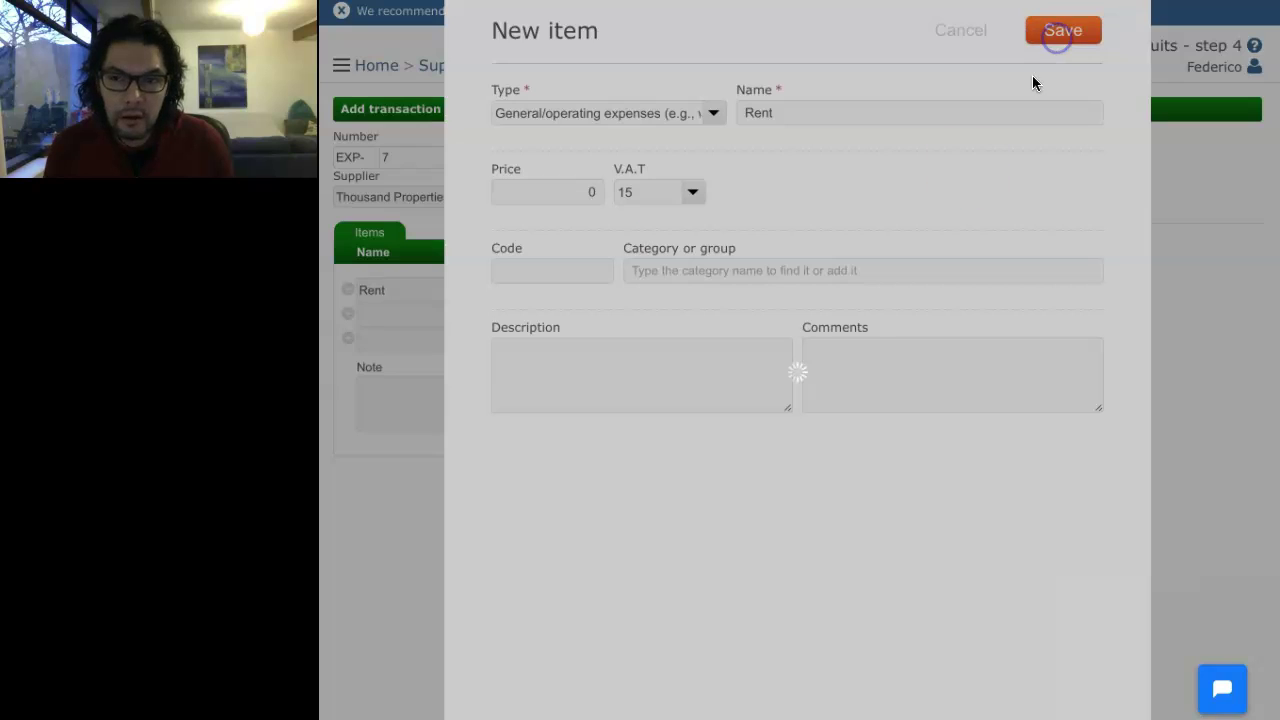
Set the Rent line's price to 700 and remove the 15% GST from the transaction.
key("Tab")
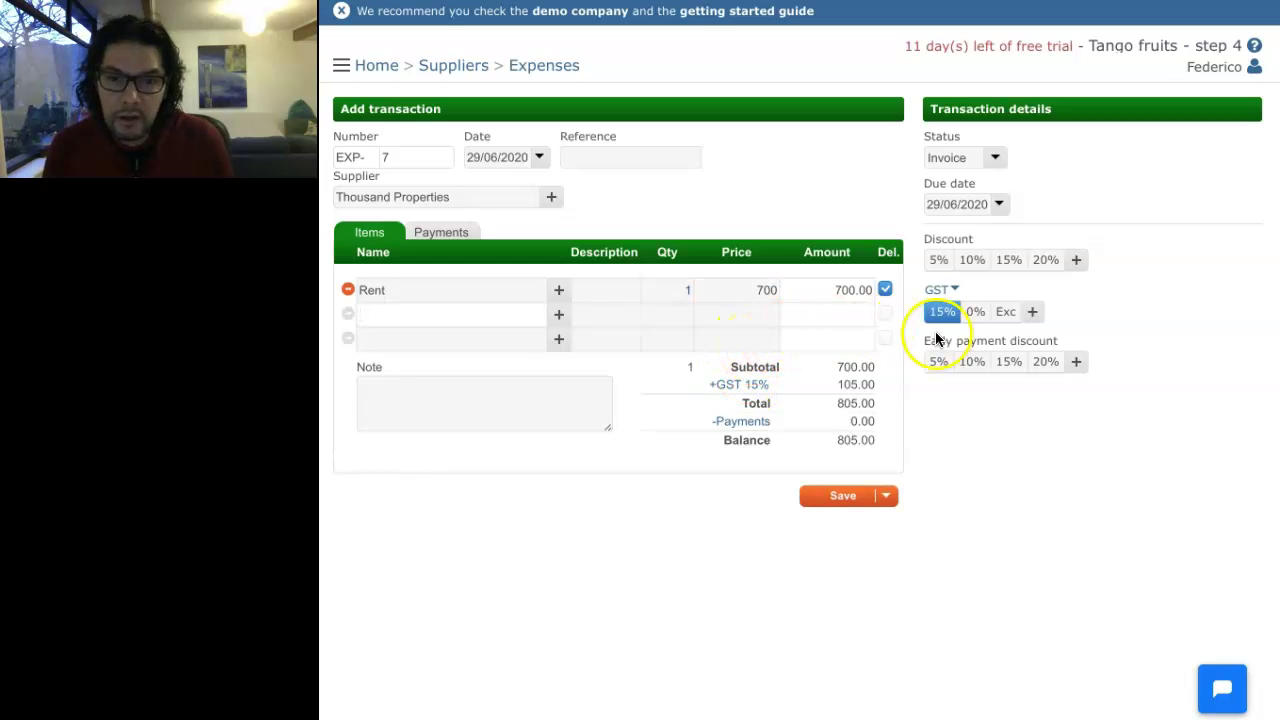
left_click(943, 312)
Record a payment of the full 700 from Current account - Joint Thieves Bank.
left_click(455, 232)
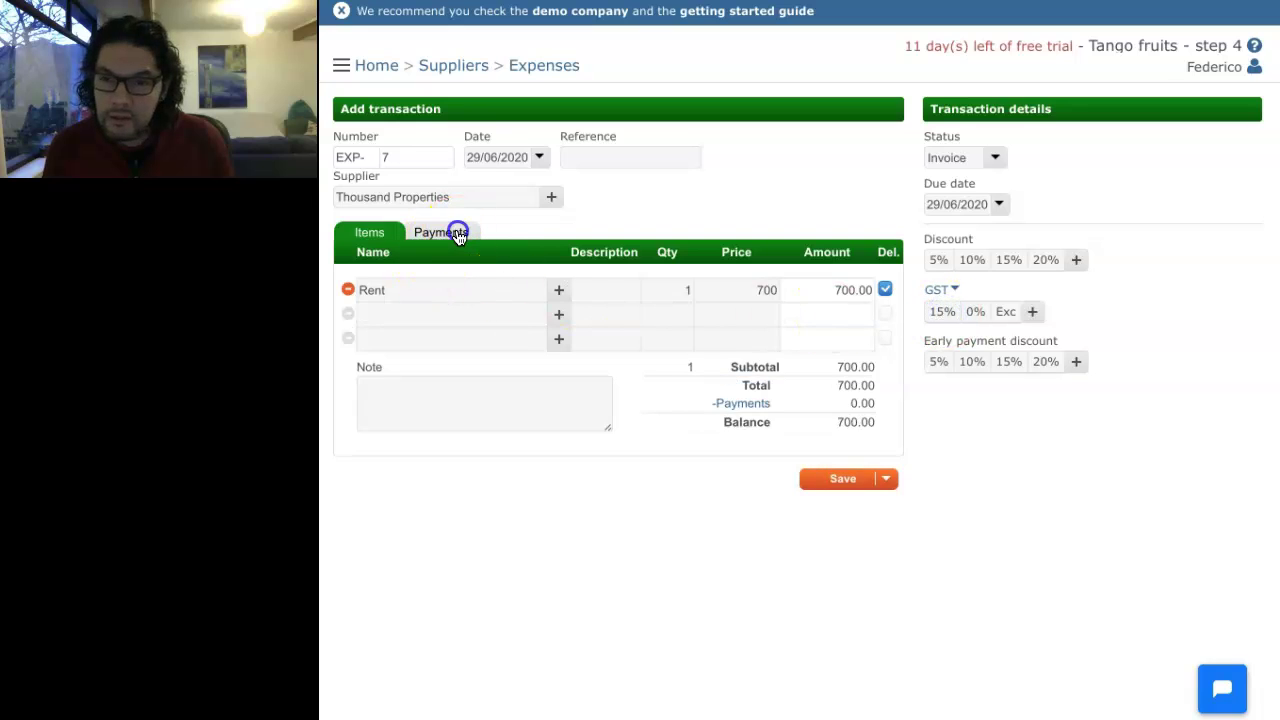
left_click(472, 293)
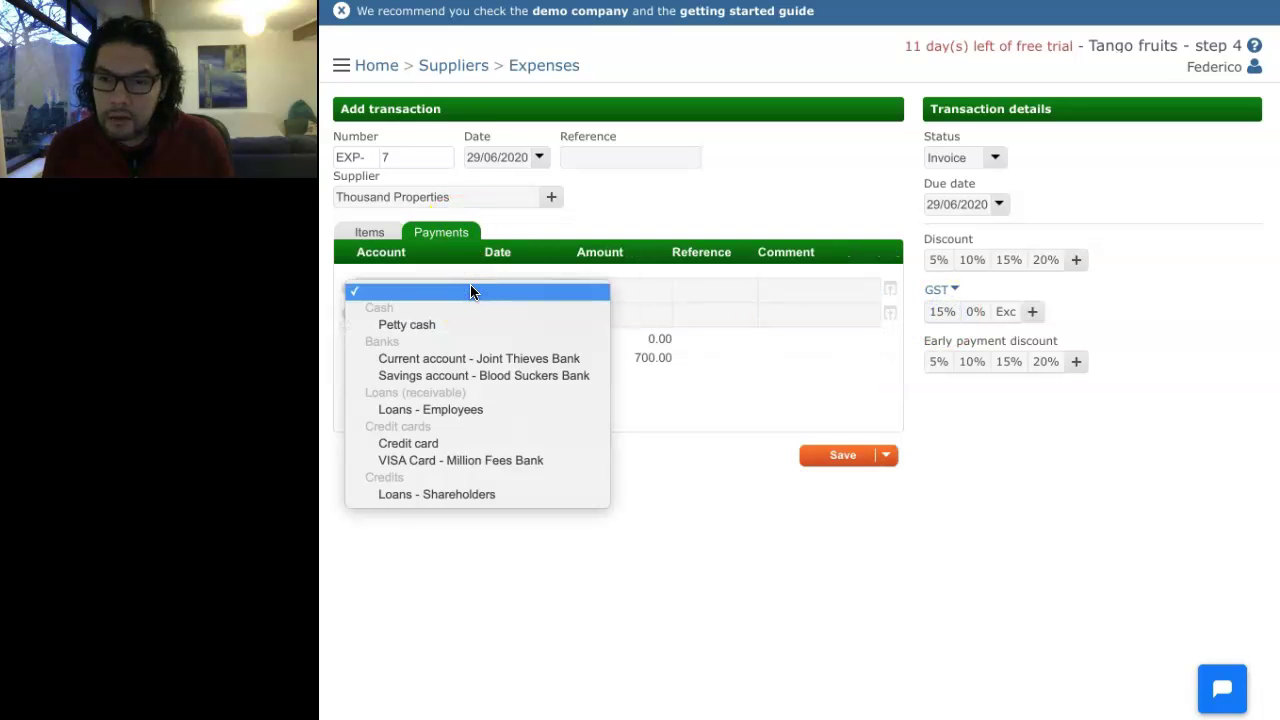
left_click(484, 357)
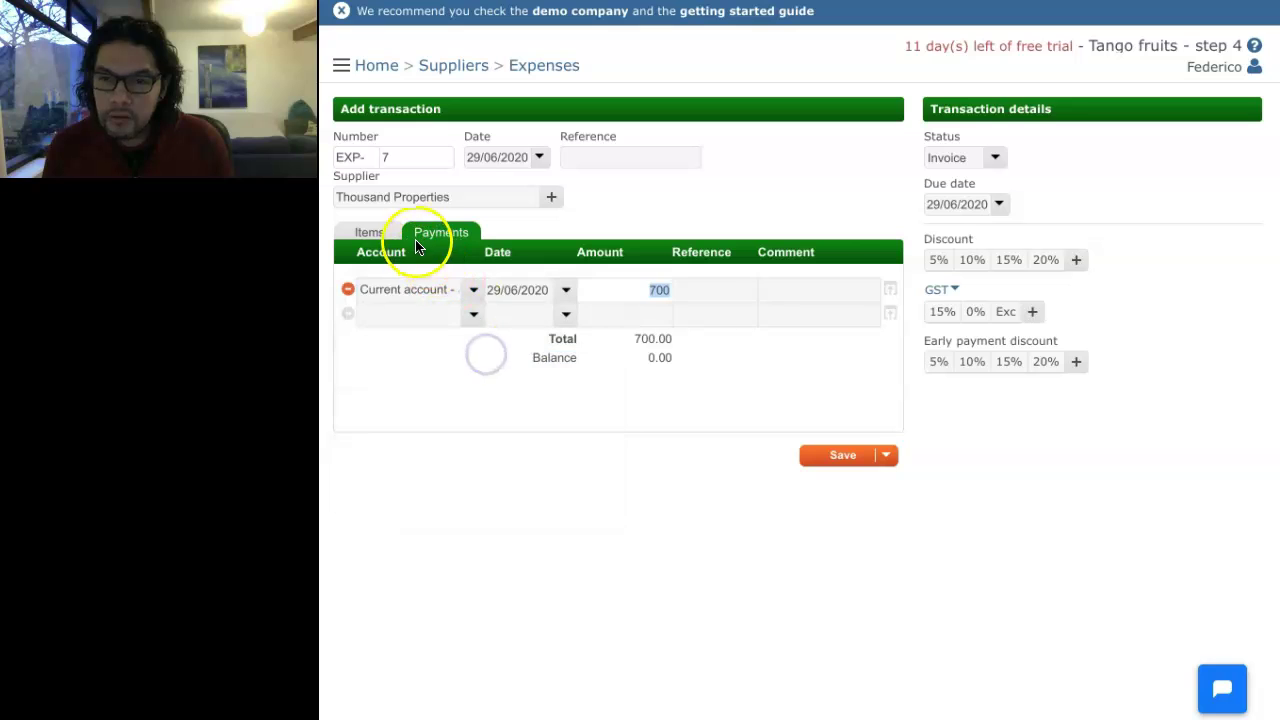
Return to the Rent expense's items, then save the transaction and go back to the expenses list.
left_click(378, 231)
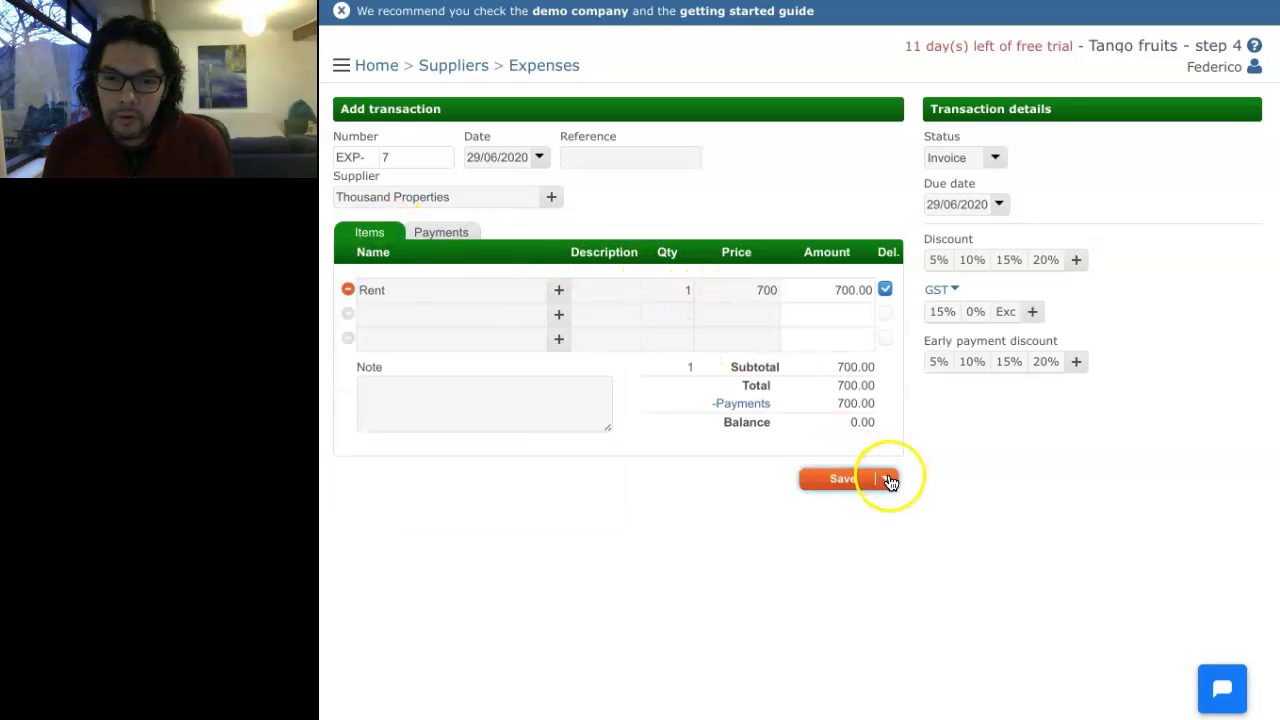
left_click(885, 479)
left_click(868, 405)
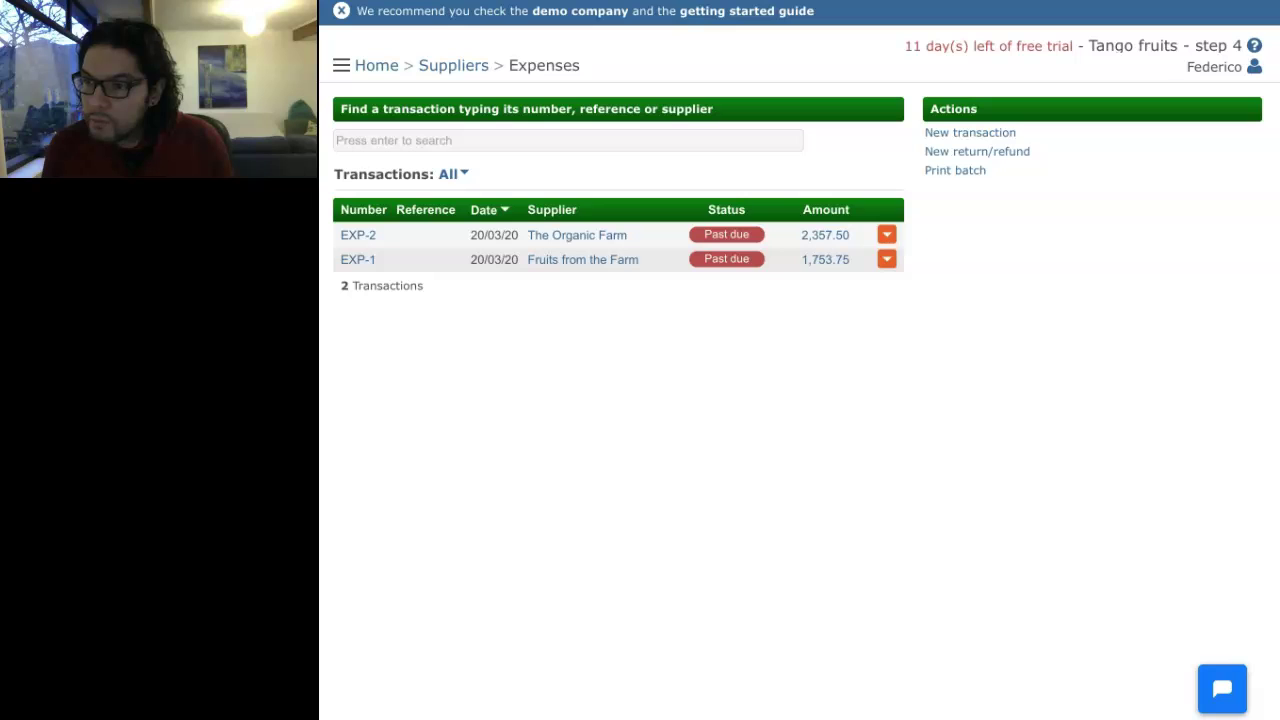
Start another new expense transaction with Employees as the supplier.
left_click(995, 133)
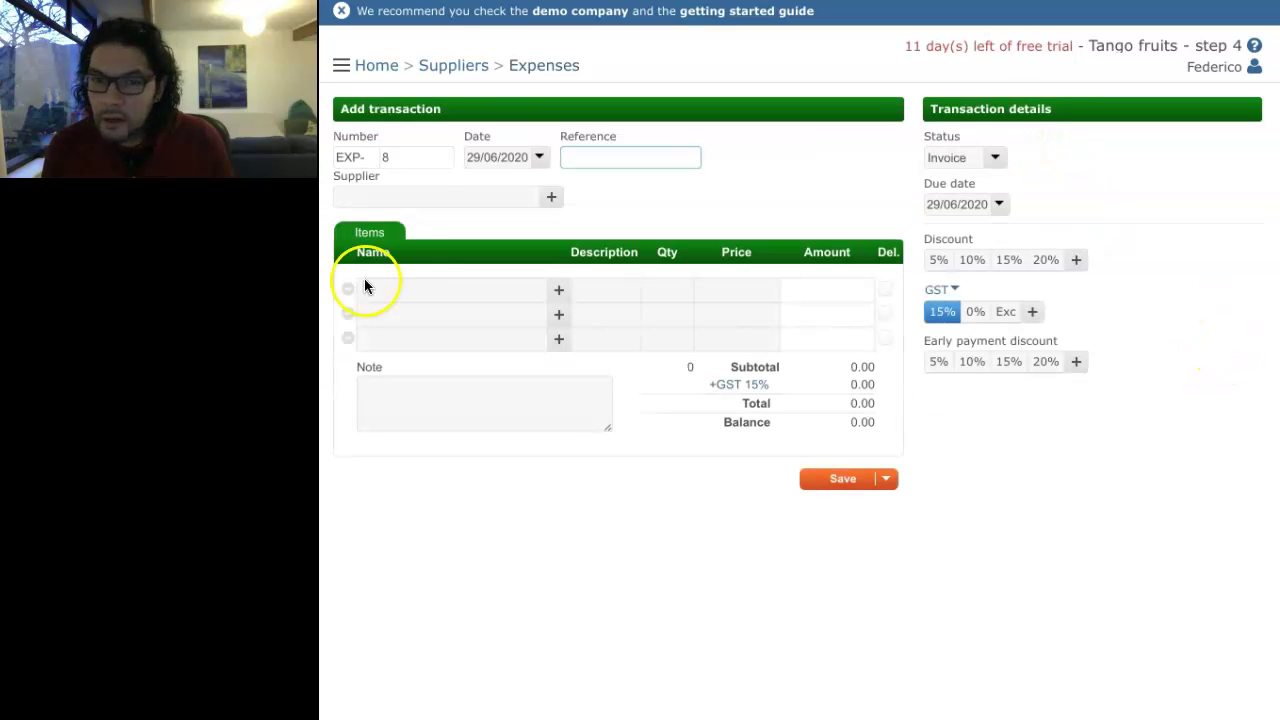
left_click(446, 198)
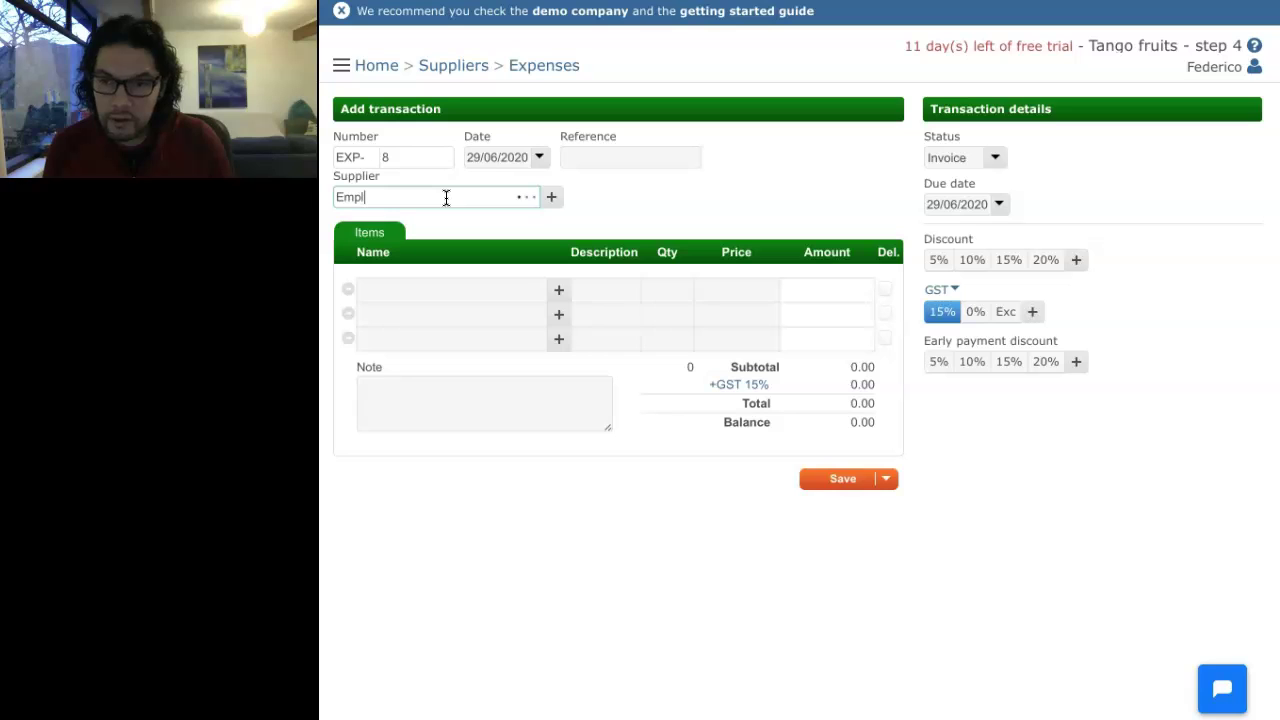
type("Empl")
key("Tab")
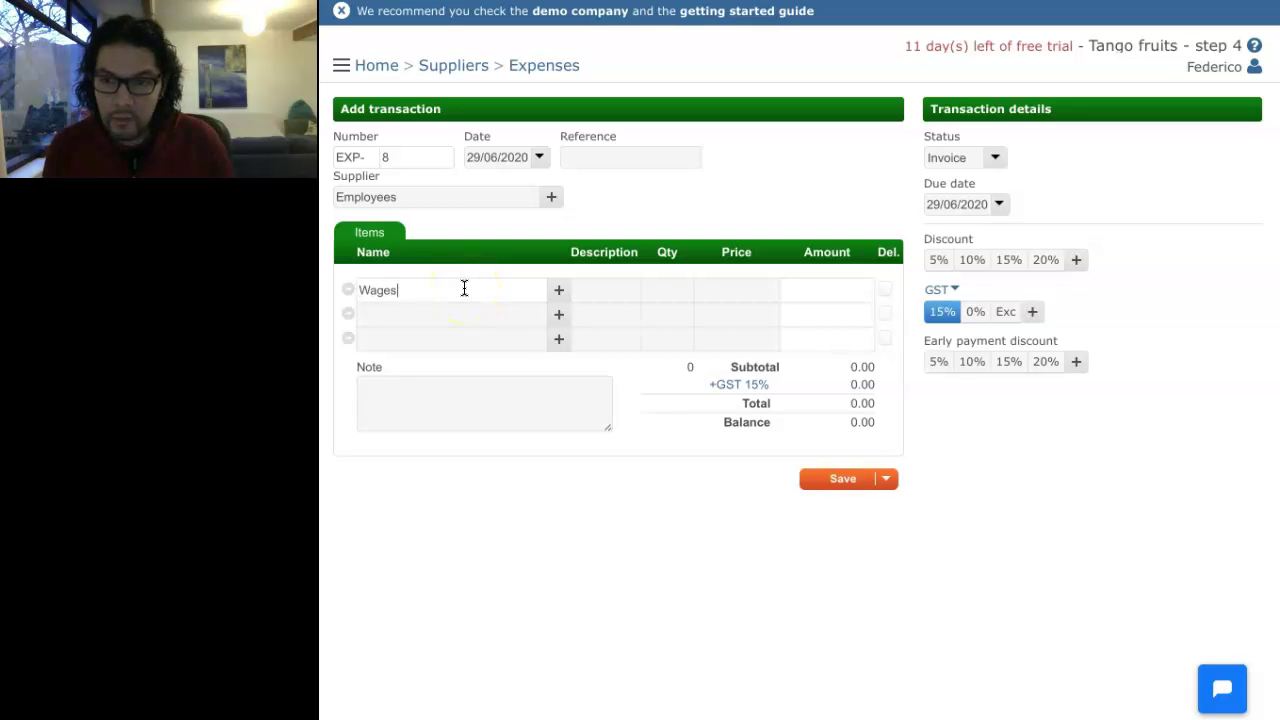
Add a Wages item to the expense, creating and saving it as a new item of the general/operating expenses type.
key("Tab")
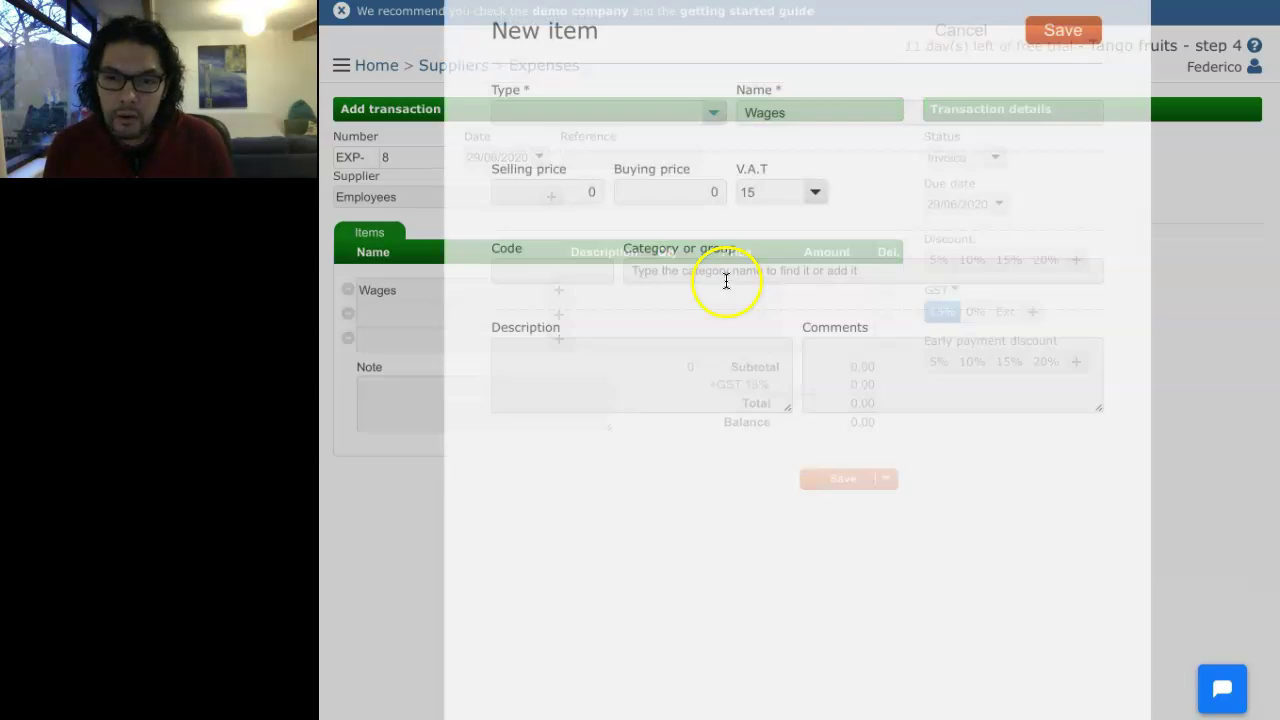
left_click(715, 117)
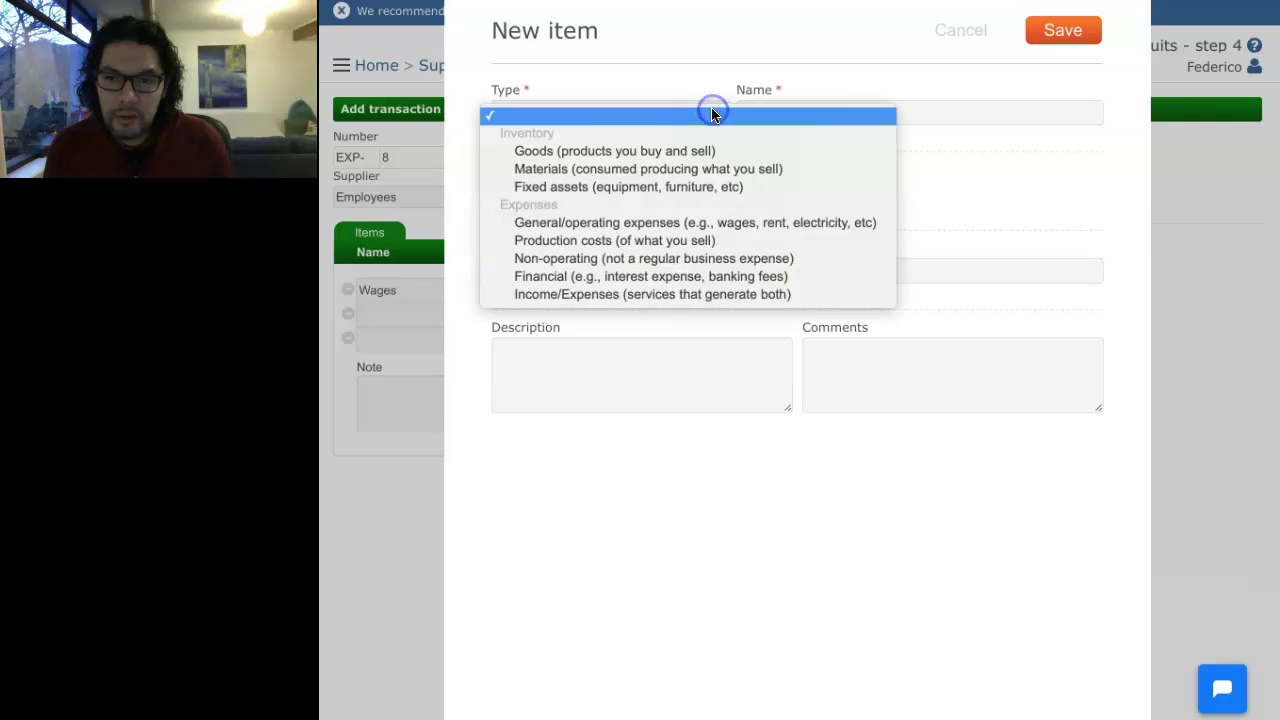
left_click(610, 224)
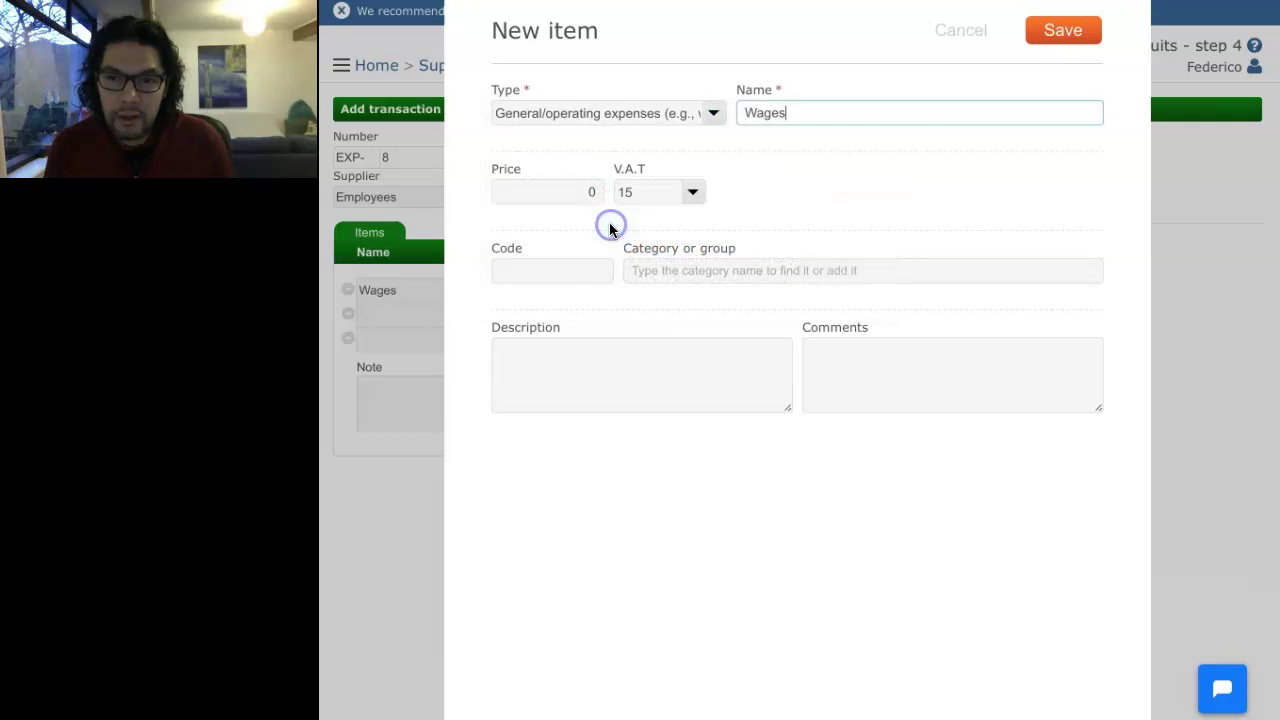
left_click(1063, 32)
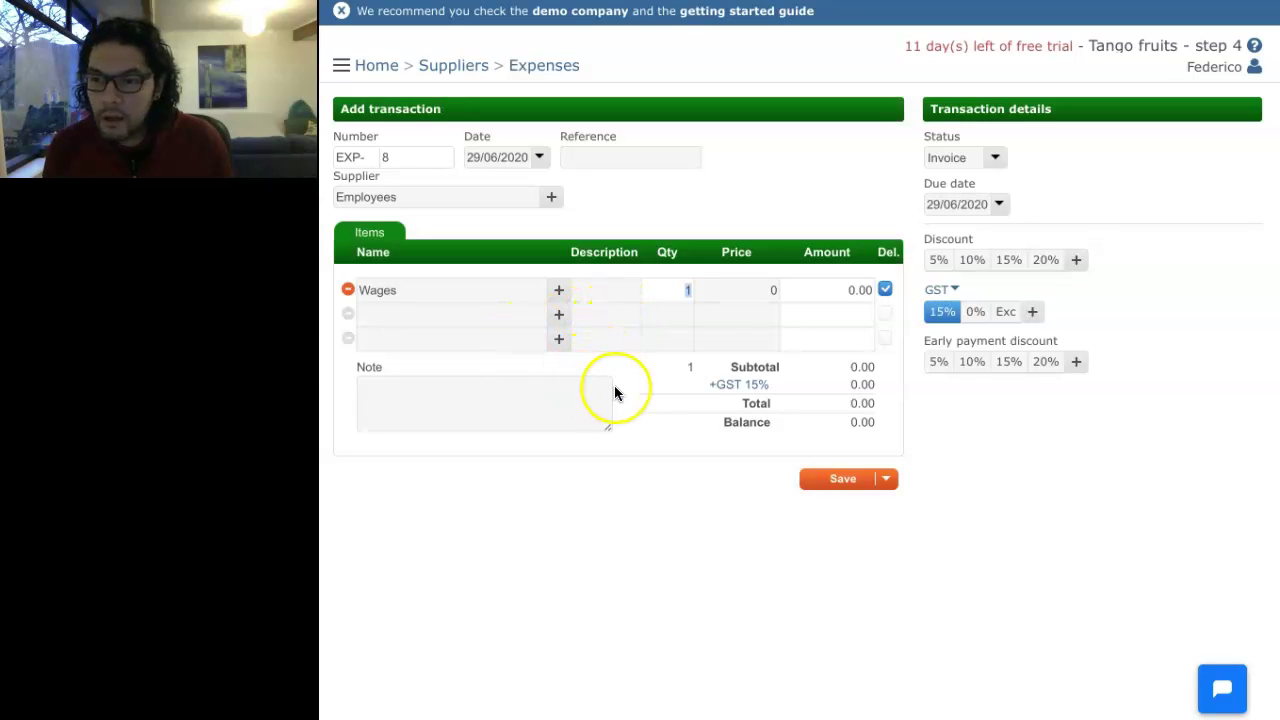
Set the Wages line's price to 1200 and remove the 15% GST from the transaction.
key("Tab")
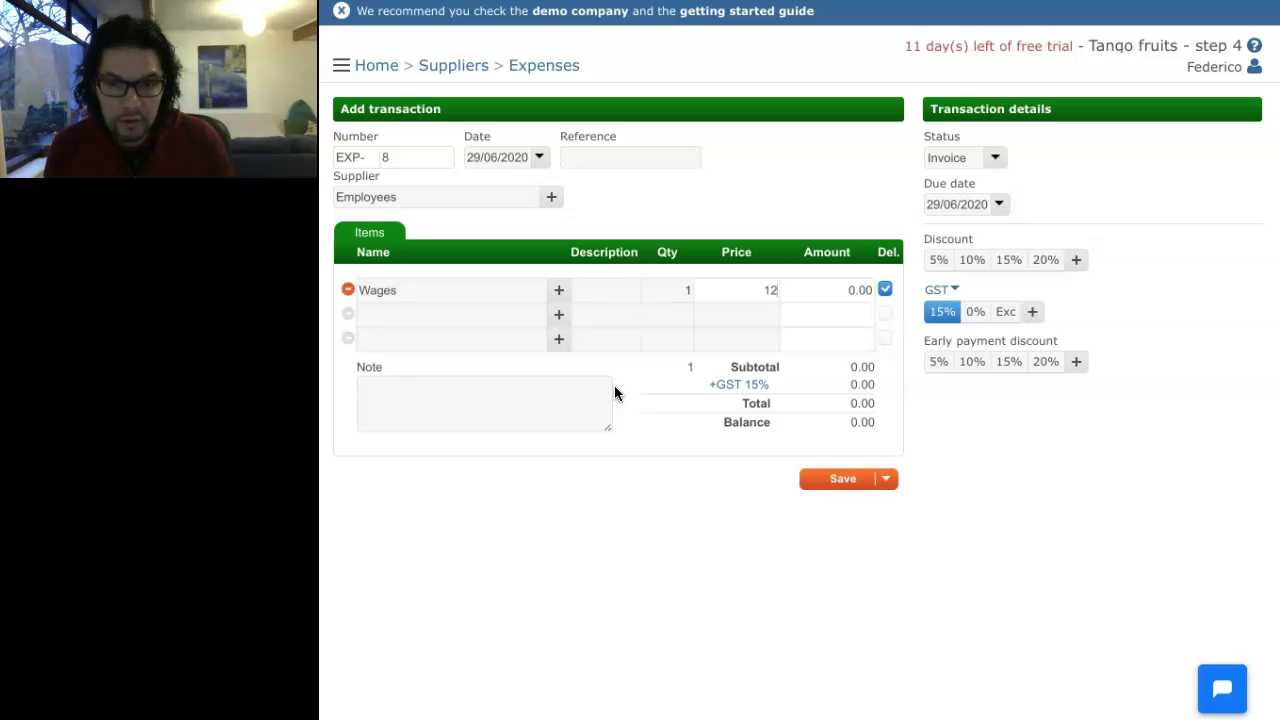
type("1200")
key("Return")
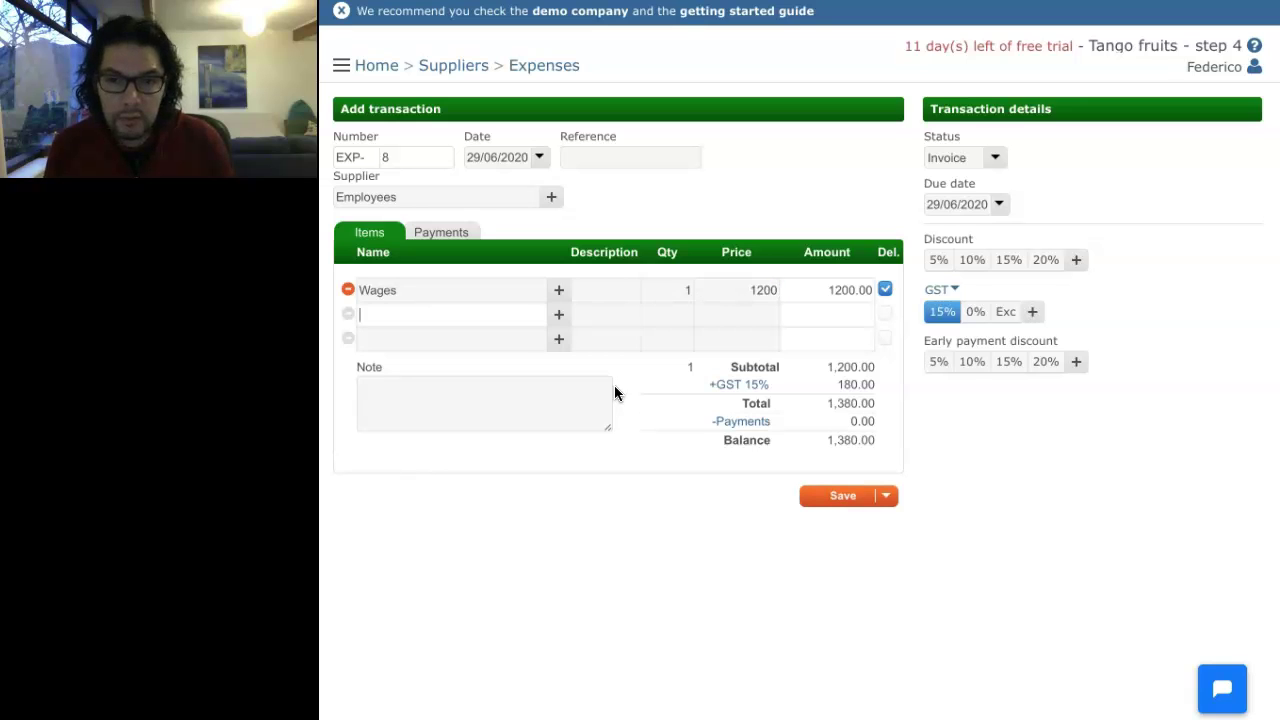
left_click(941, 313)
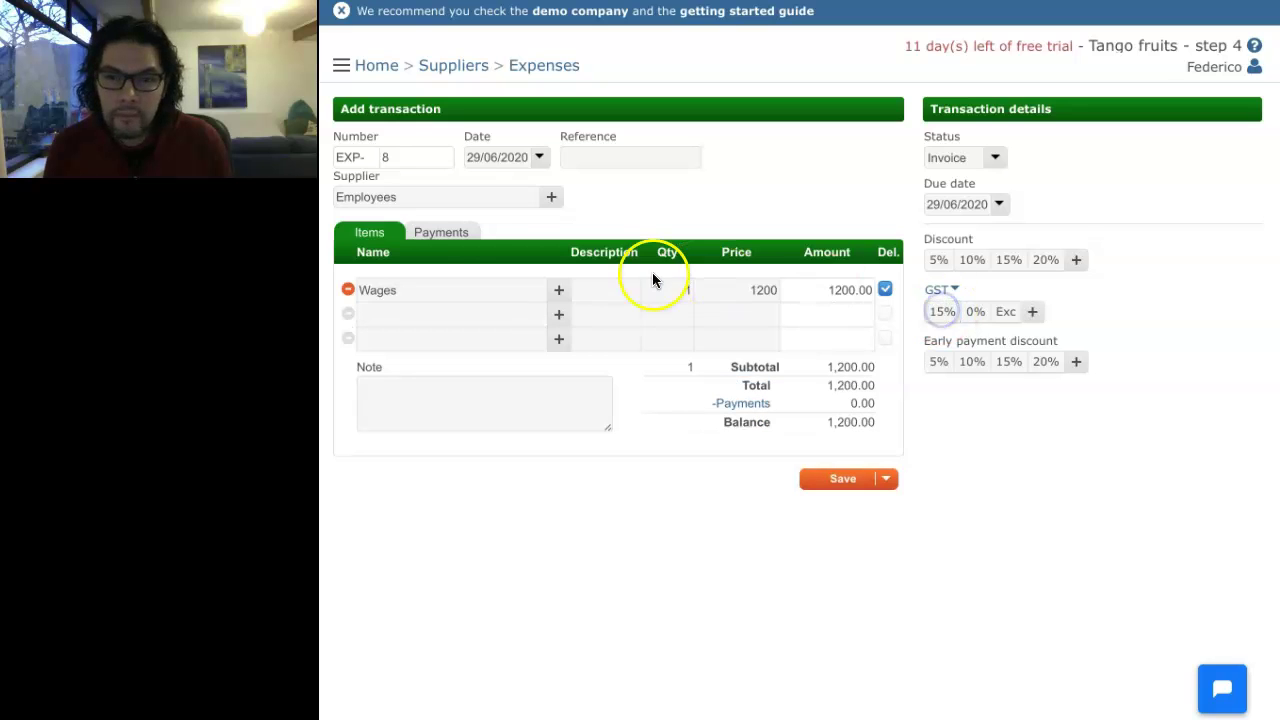
Split the wages payment into 400 from Petty cash and the remaining 800 from the Loans - Employees account.
left_click(460, 234)
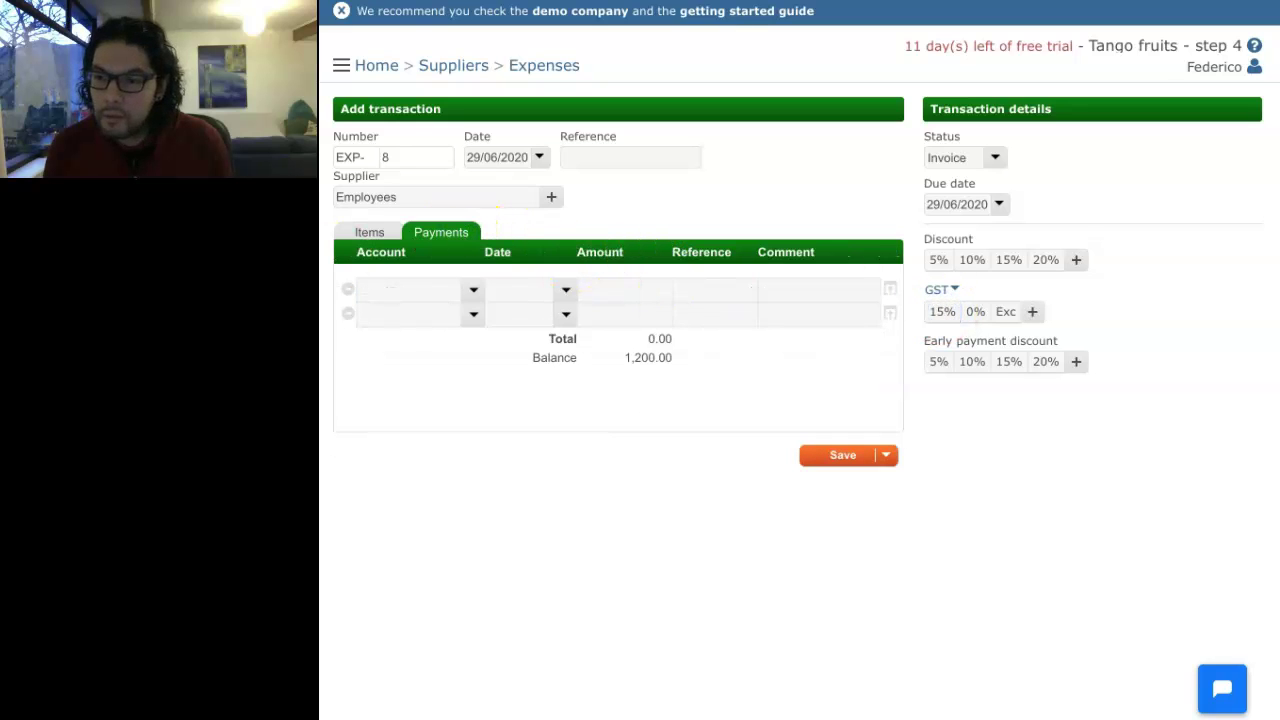
left_click(473, 289)
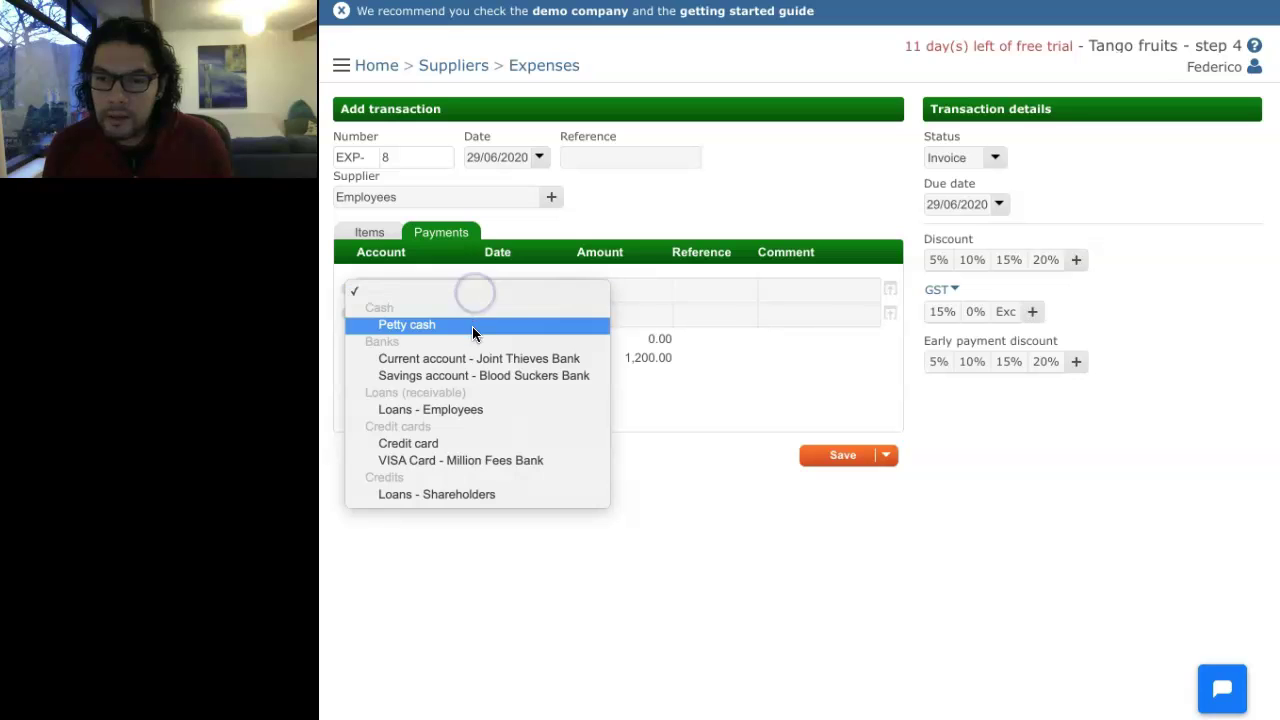
left_click(473, 325)
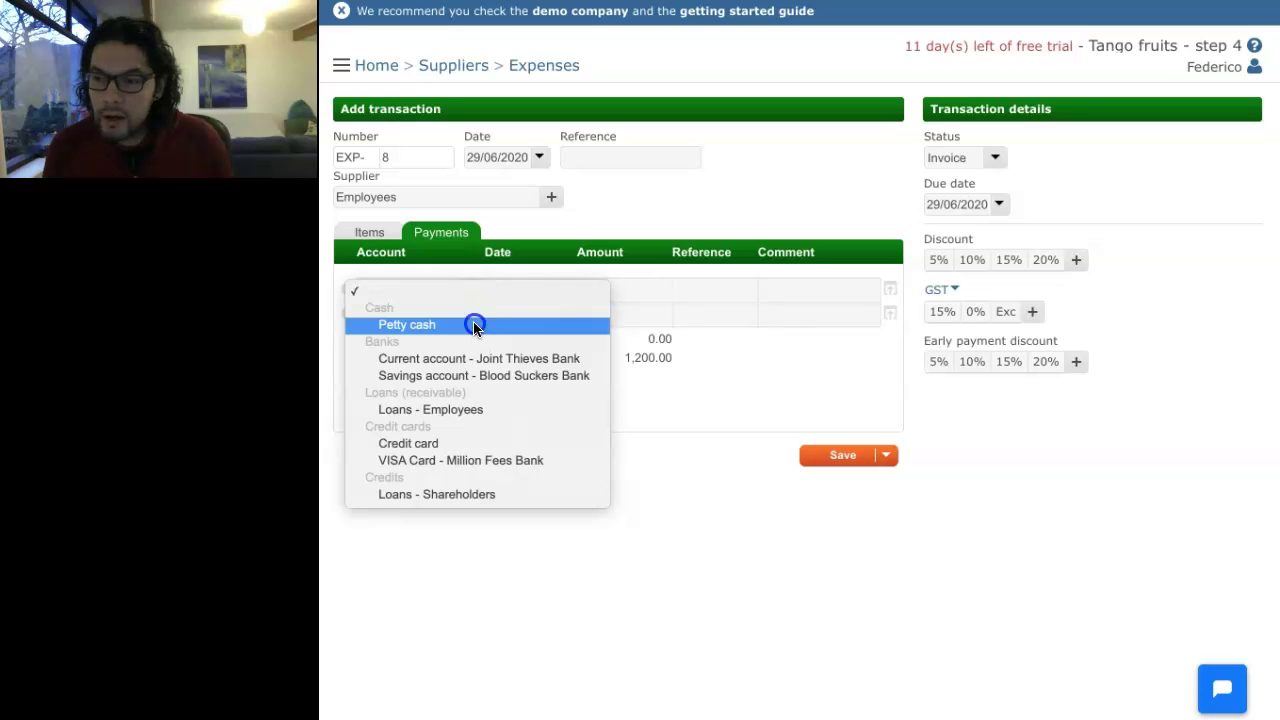
type("400")
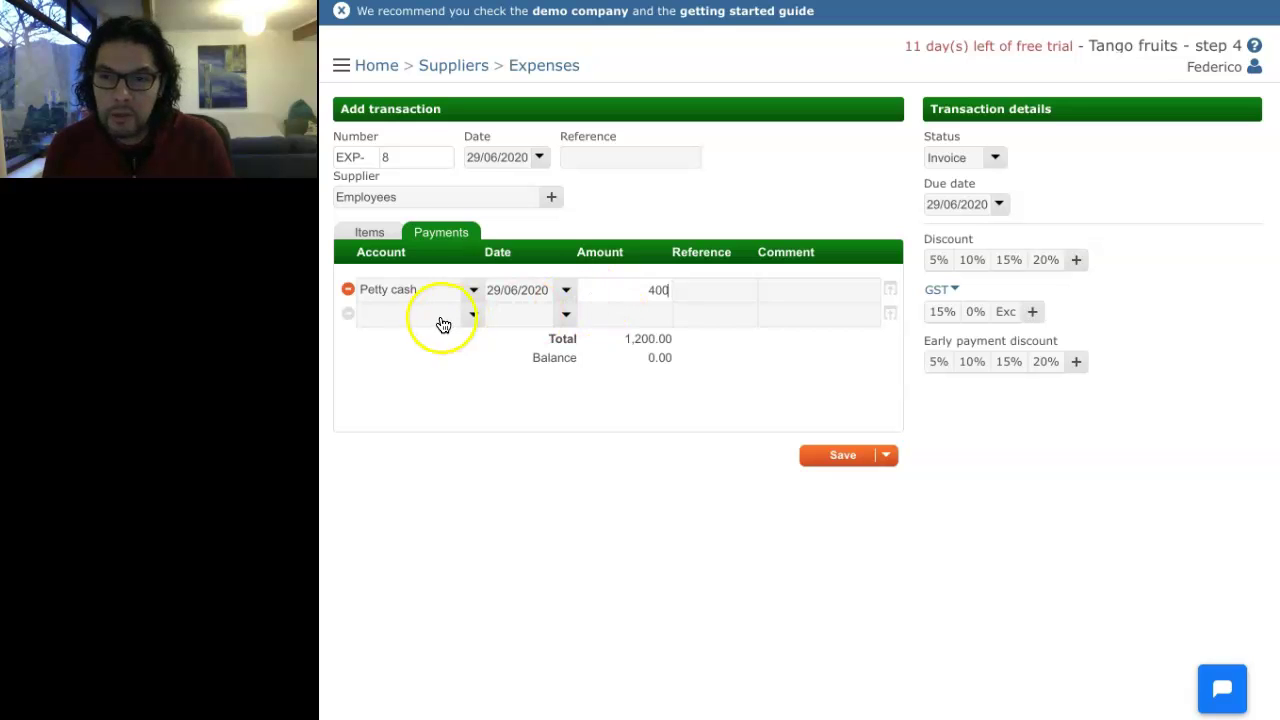
left_click(408, 314)
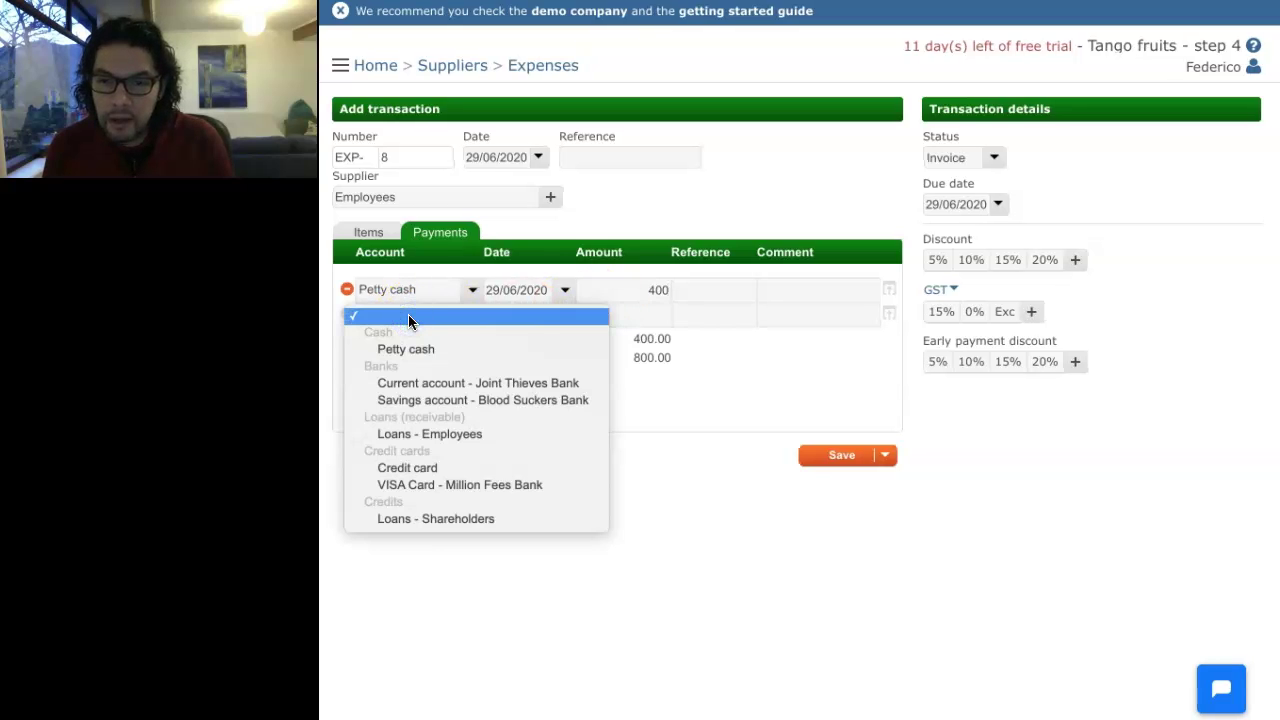
left_click(455, 433)
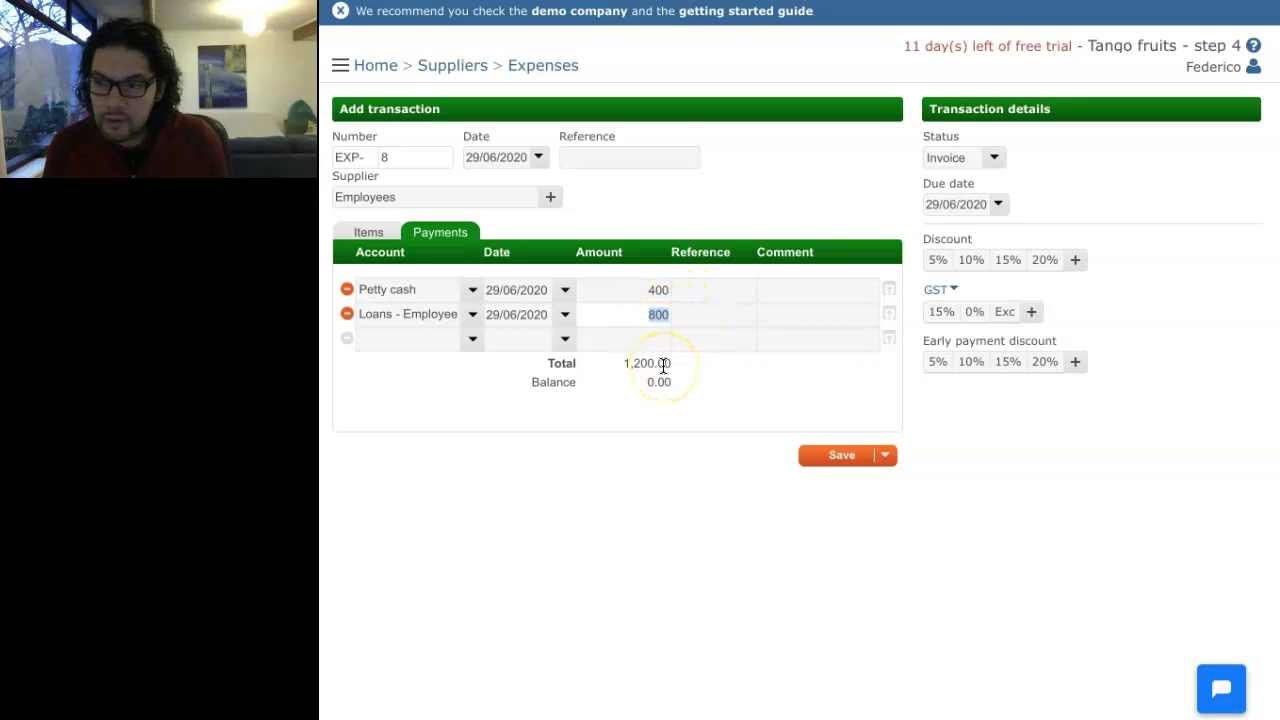
Review the Wages expense's items, then save the transaction and go back to the expenses list.
left_click(366, 233)
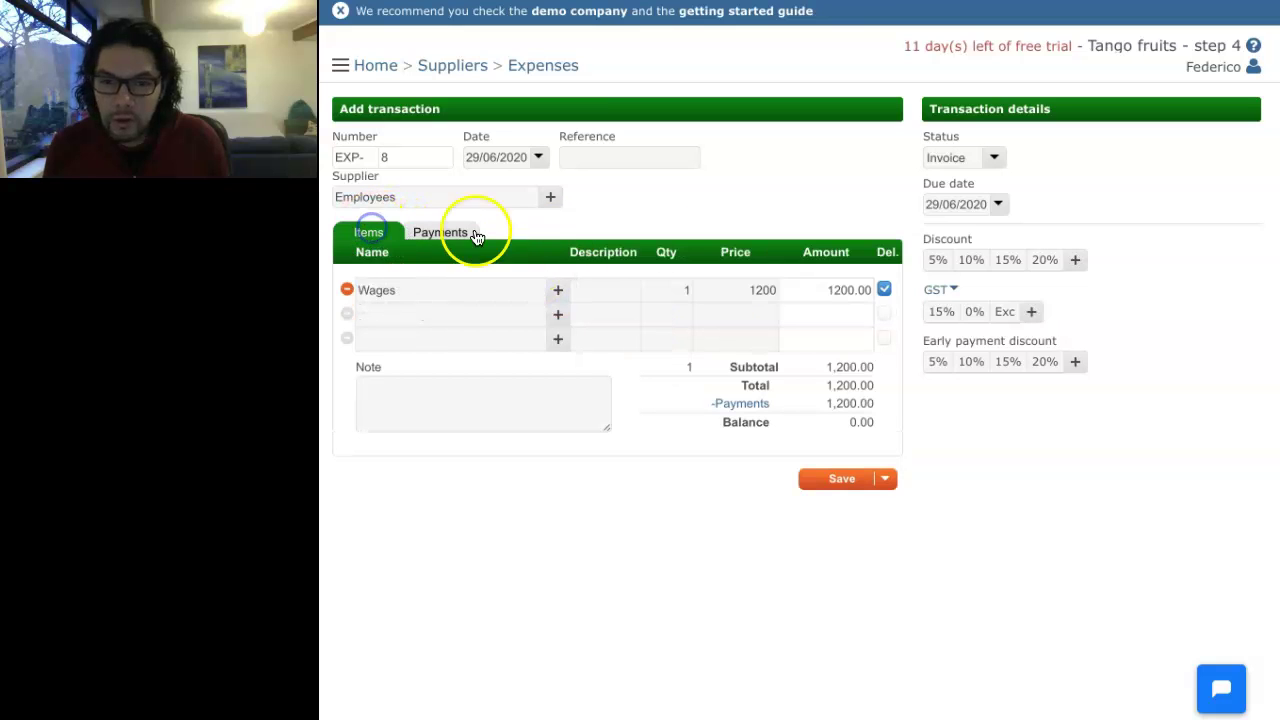
left_click(886, 478)
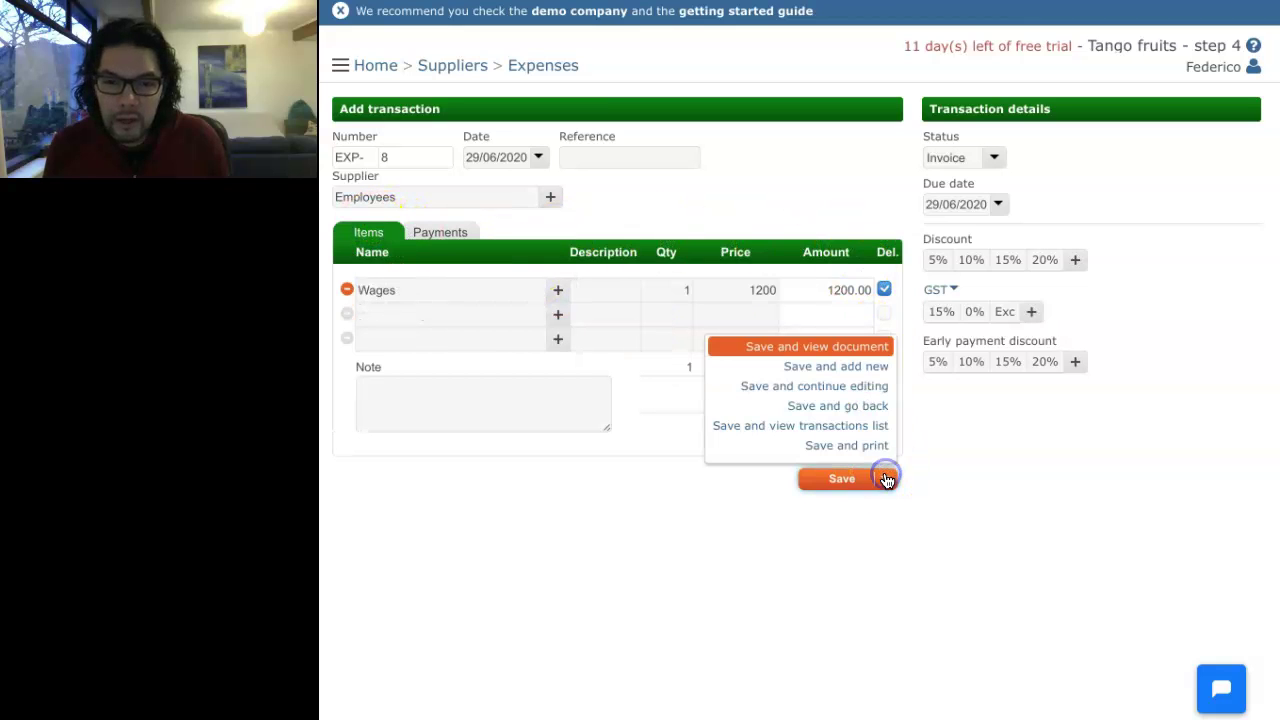
left_click(858, 406)
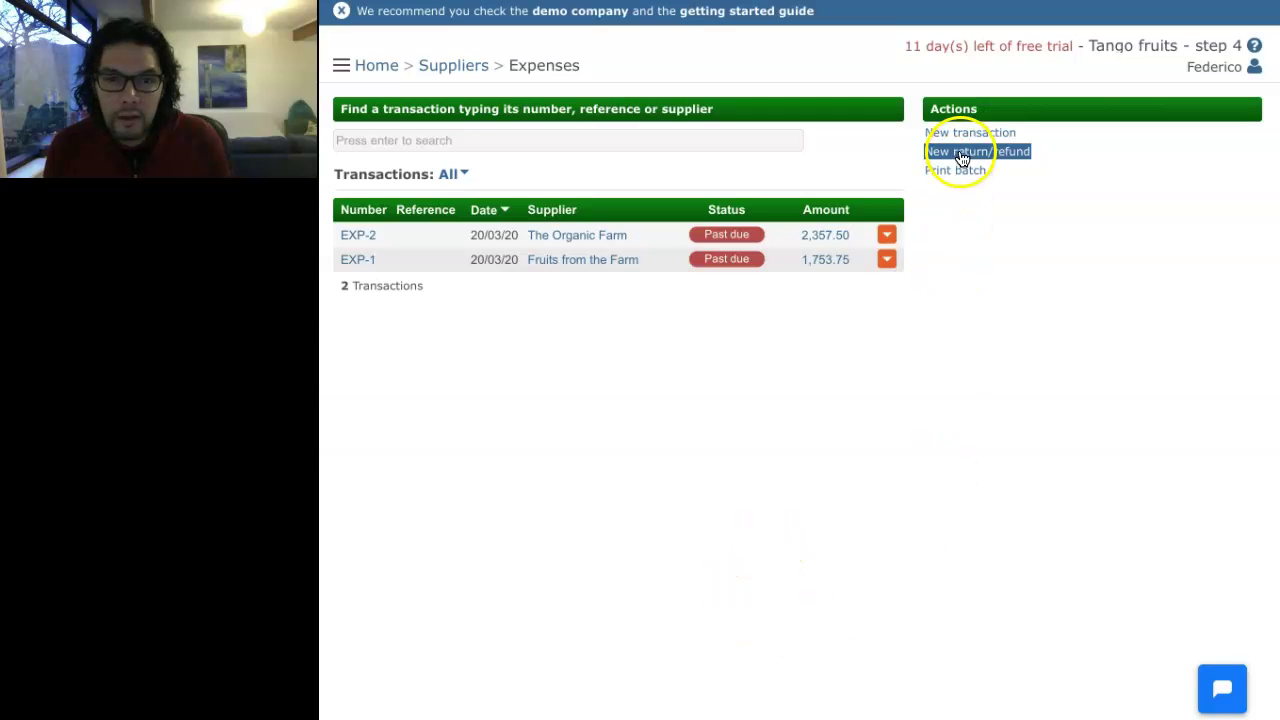
Start a new expense transaction for the supplier Other/Various and add the General expenses item to its first line.
left_click(972, 134)
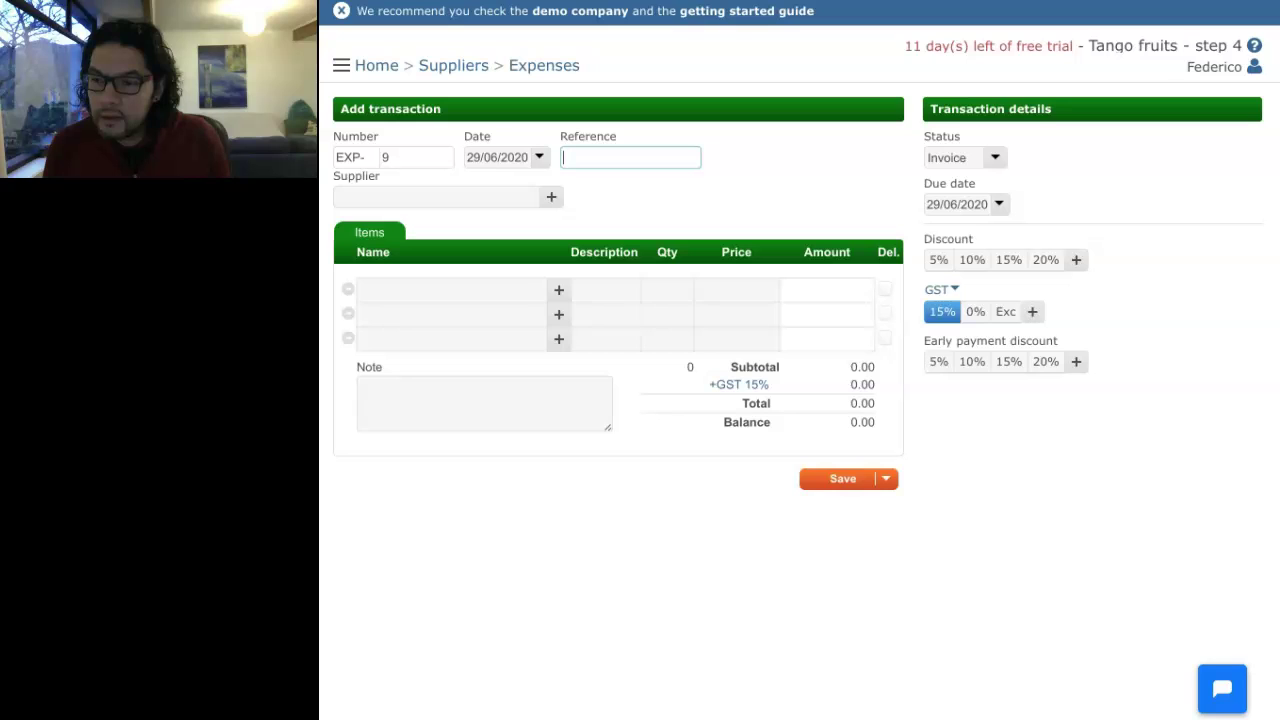
left_click(431, 197)
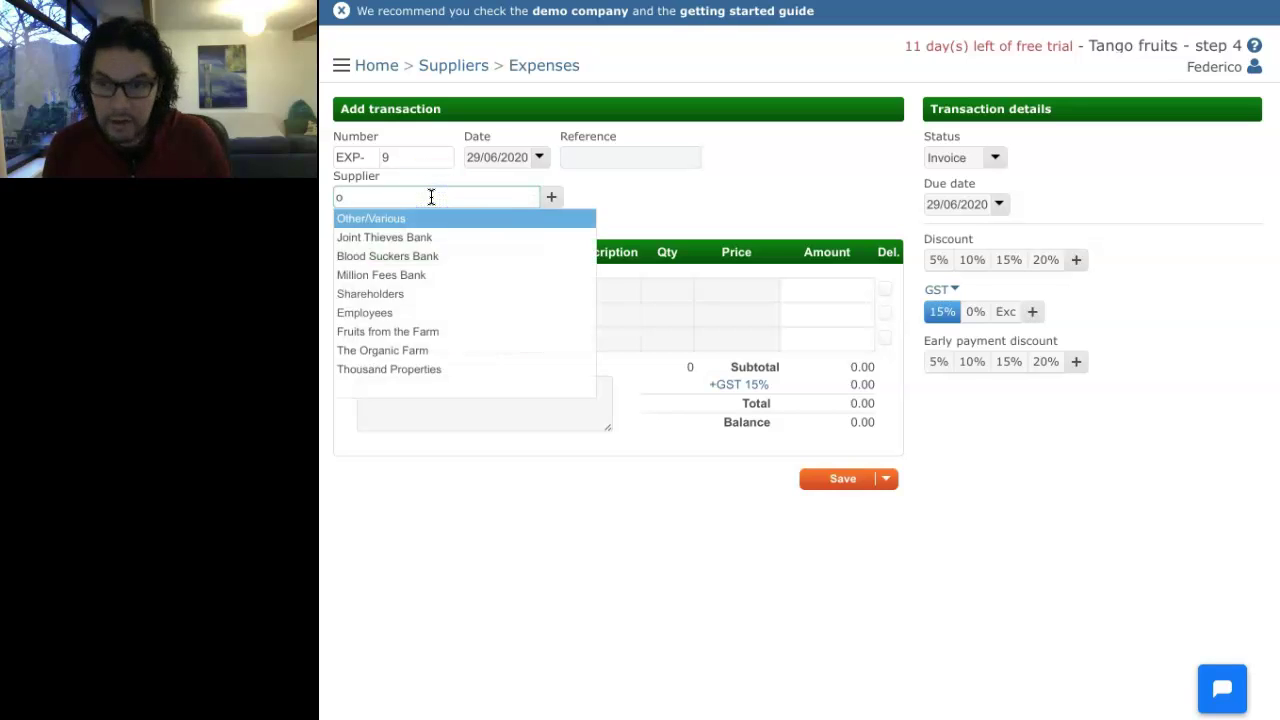
key("Tab")
type("h")
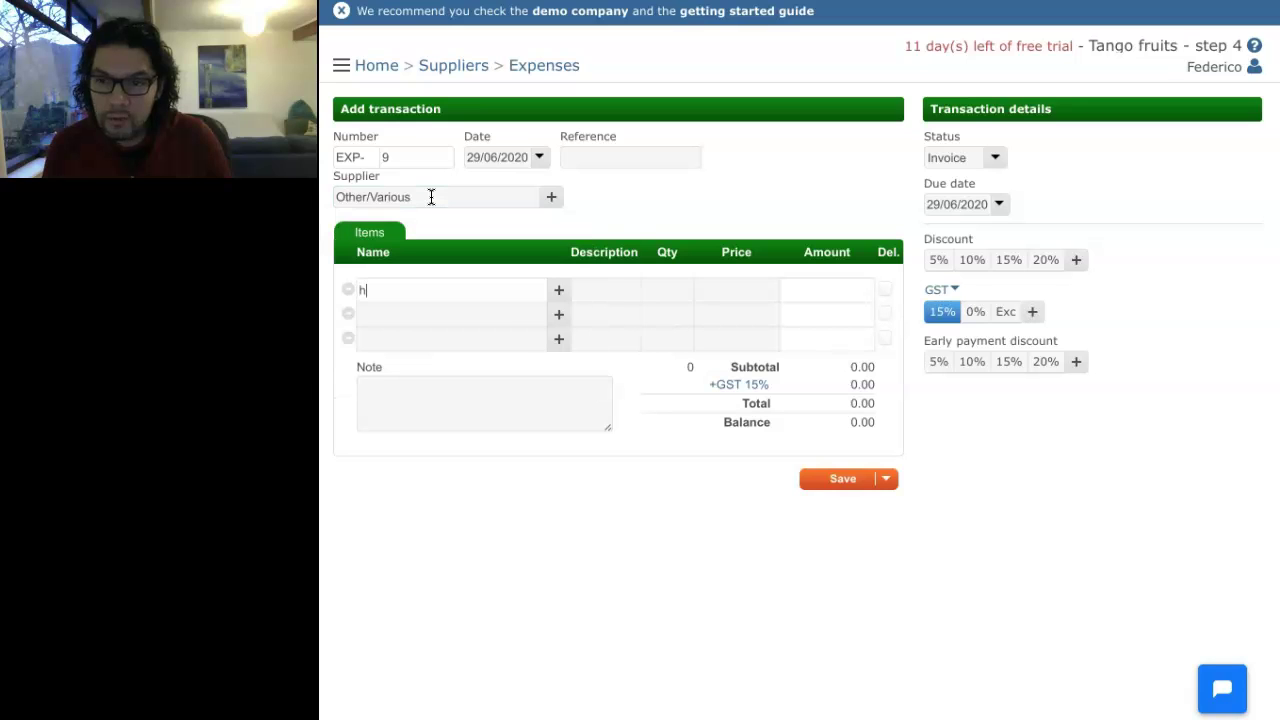
left_click(374, 289)
key("BackSpace")
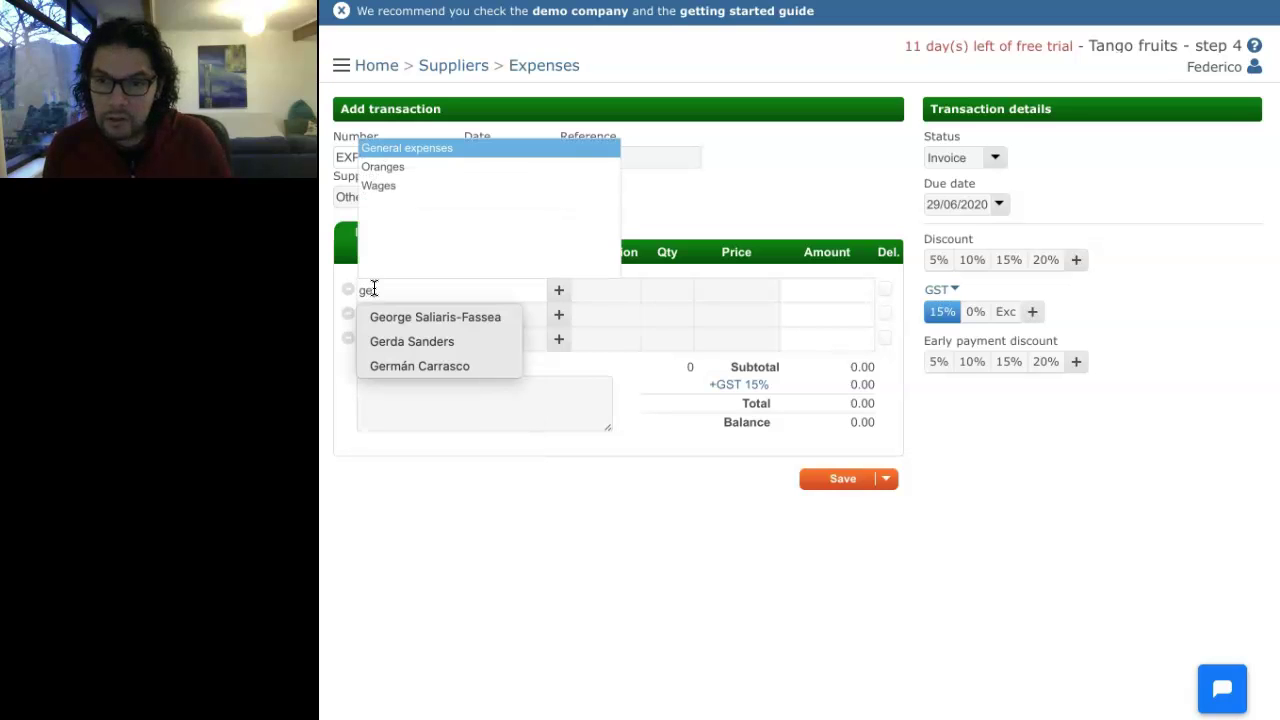
type("ge")
left_click(414, 149)
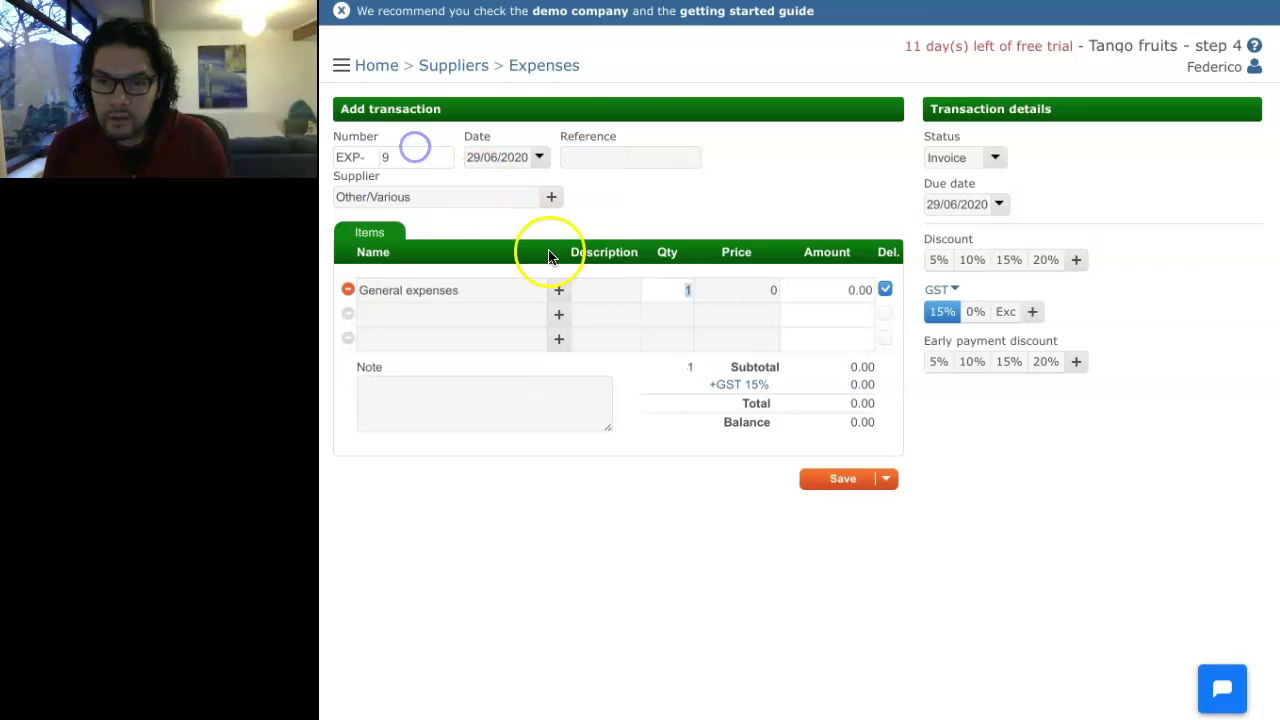
Describe the General expenses line as Office supplies, set its price to 500 and remove the 15% GST.
left_click(608, 290)
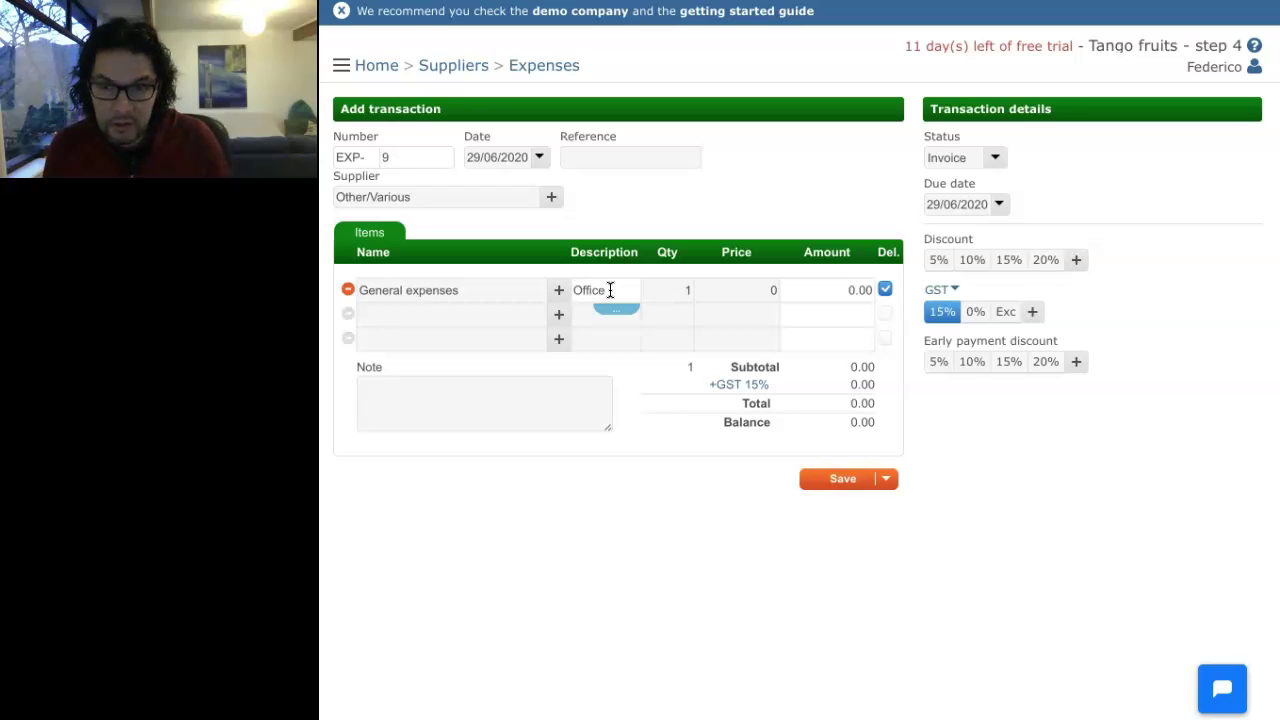
type("Office supplies")
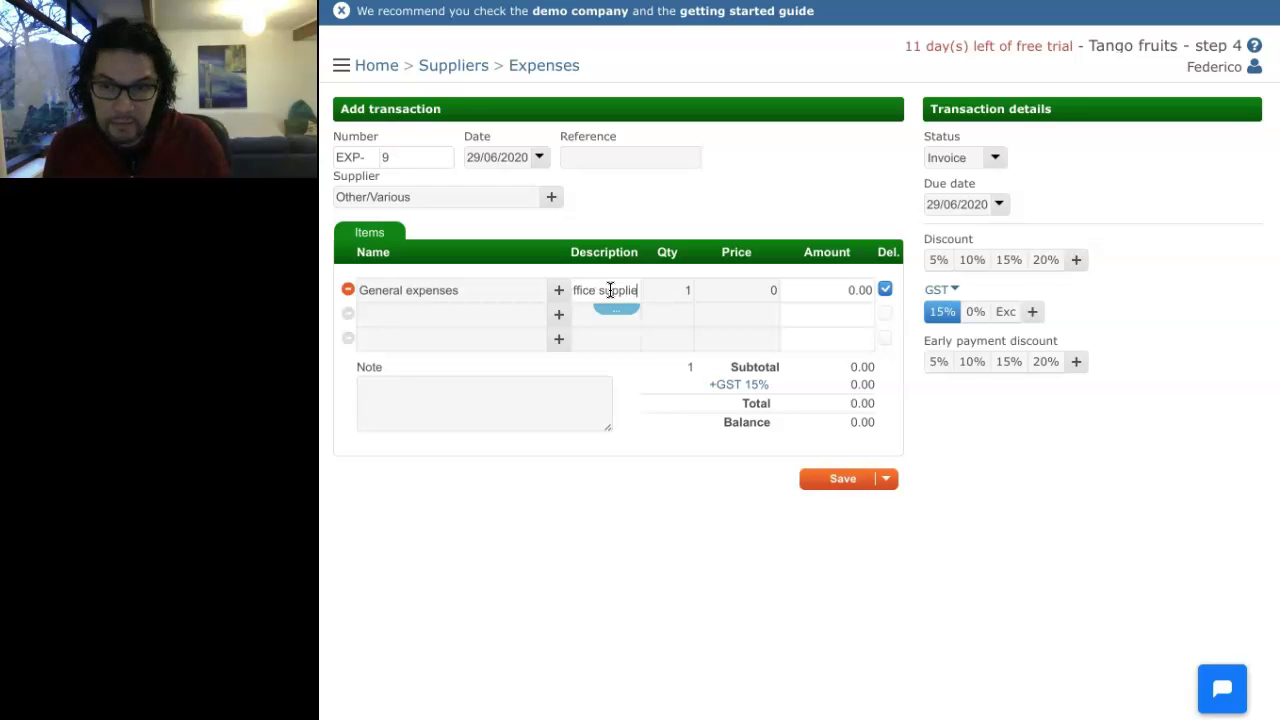
key("Tab")
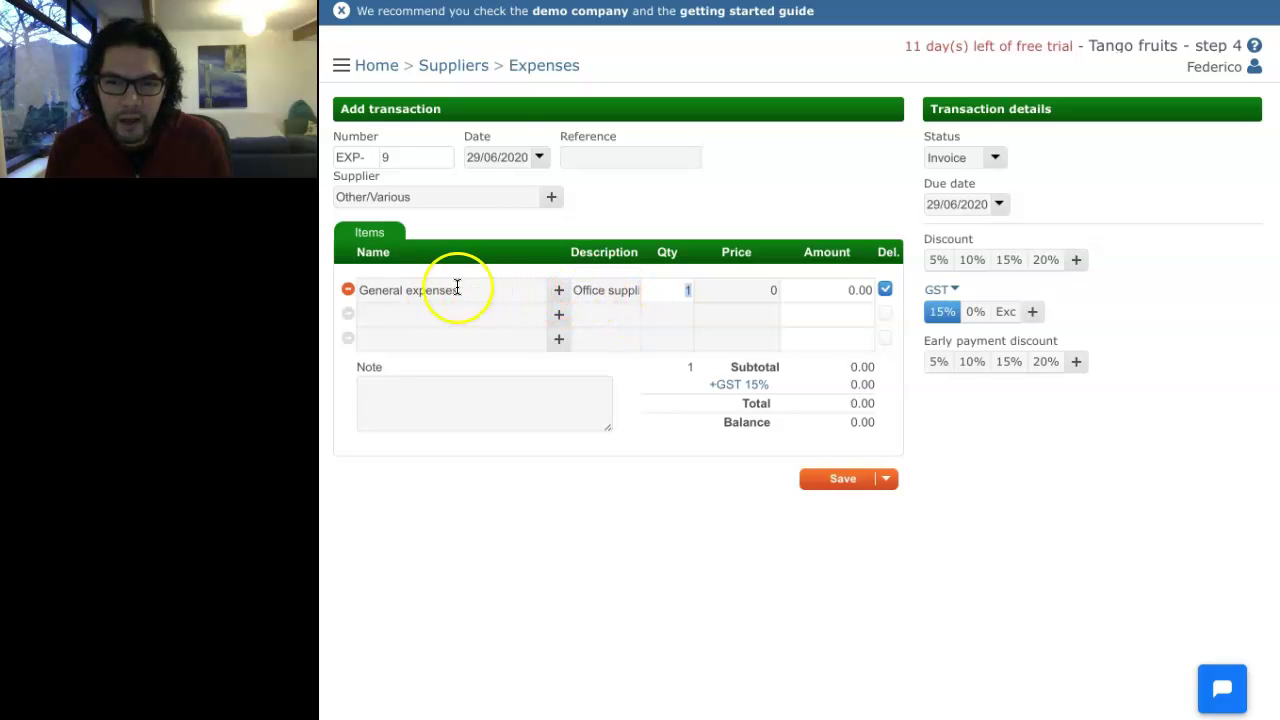
left_click(749, 291)
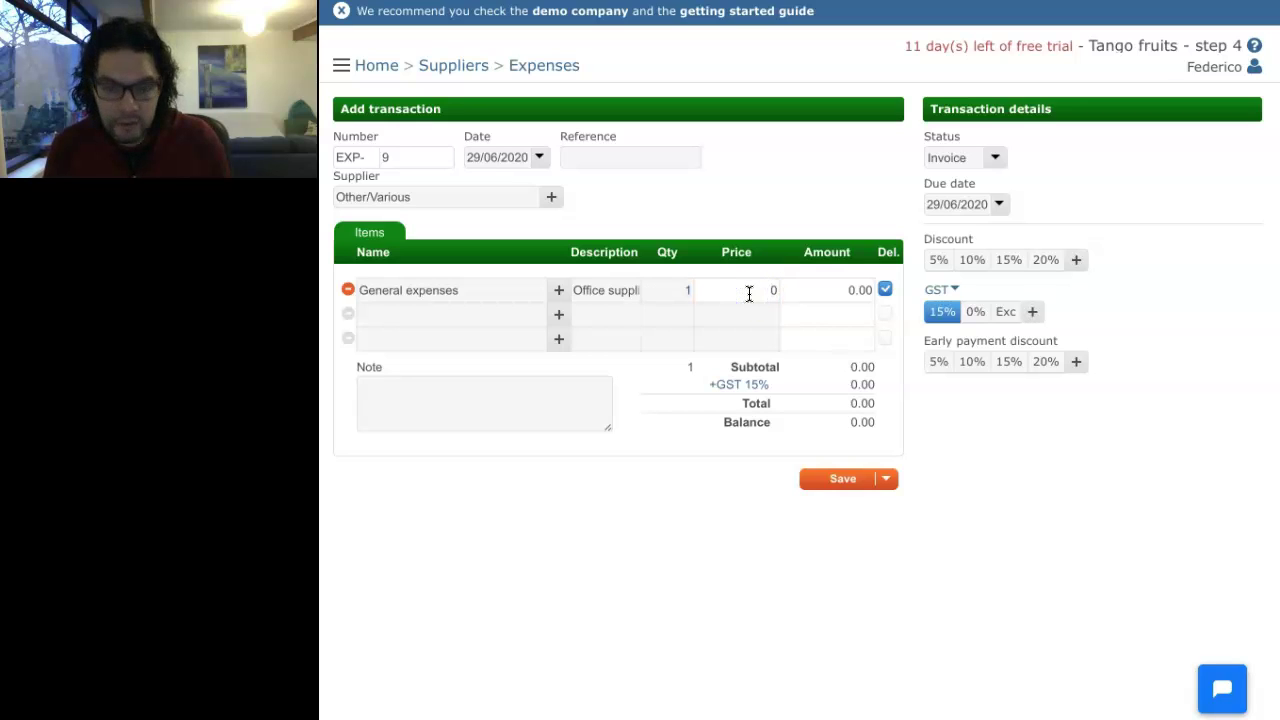
key("Return")
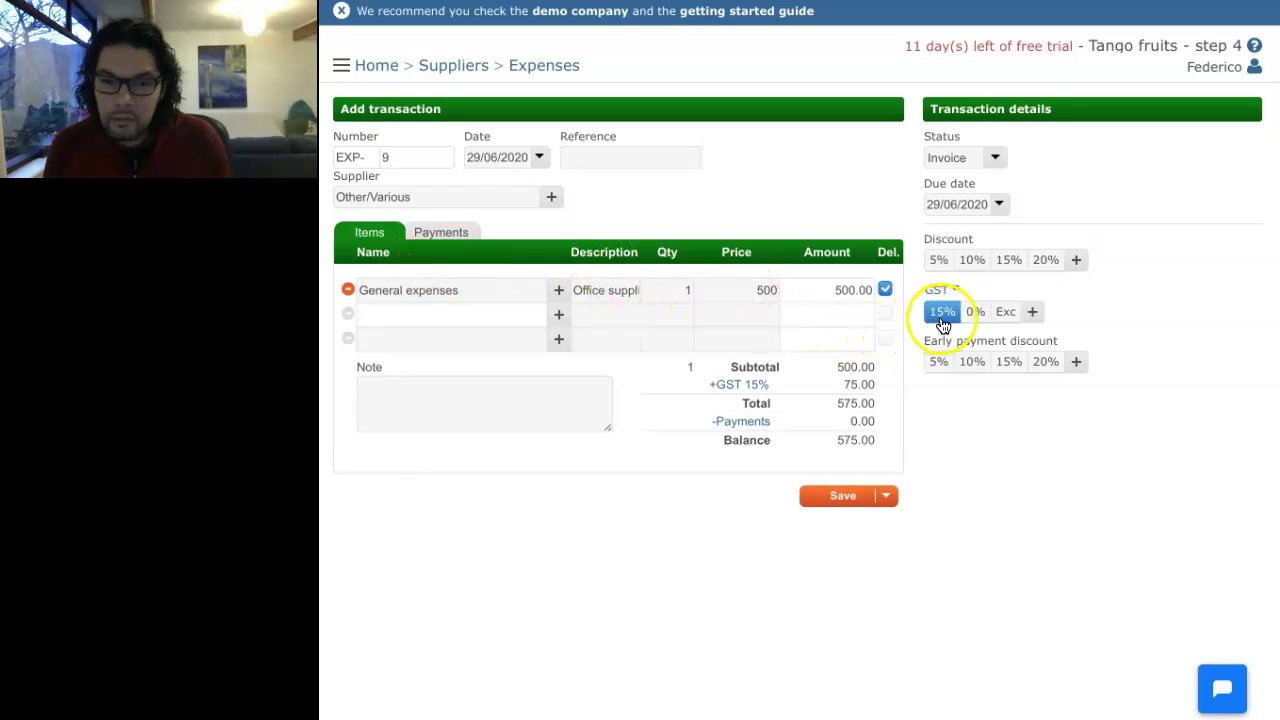
Pay the full 500 from the VISA Card - Million Fees Bank account, then save the transaction and go back to the expenses list.
left_click(441, 231)
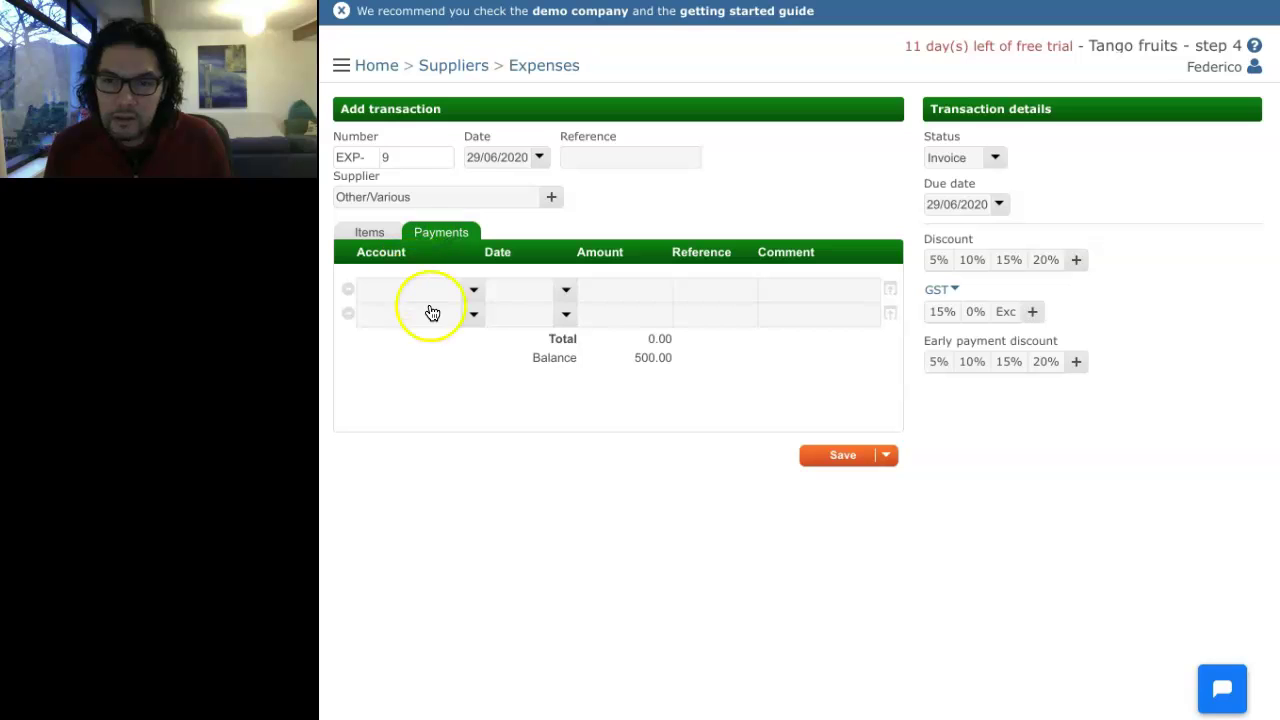
left_click(466, 290)
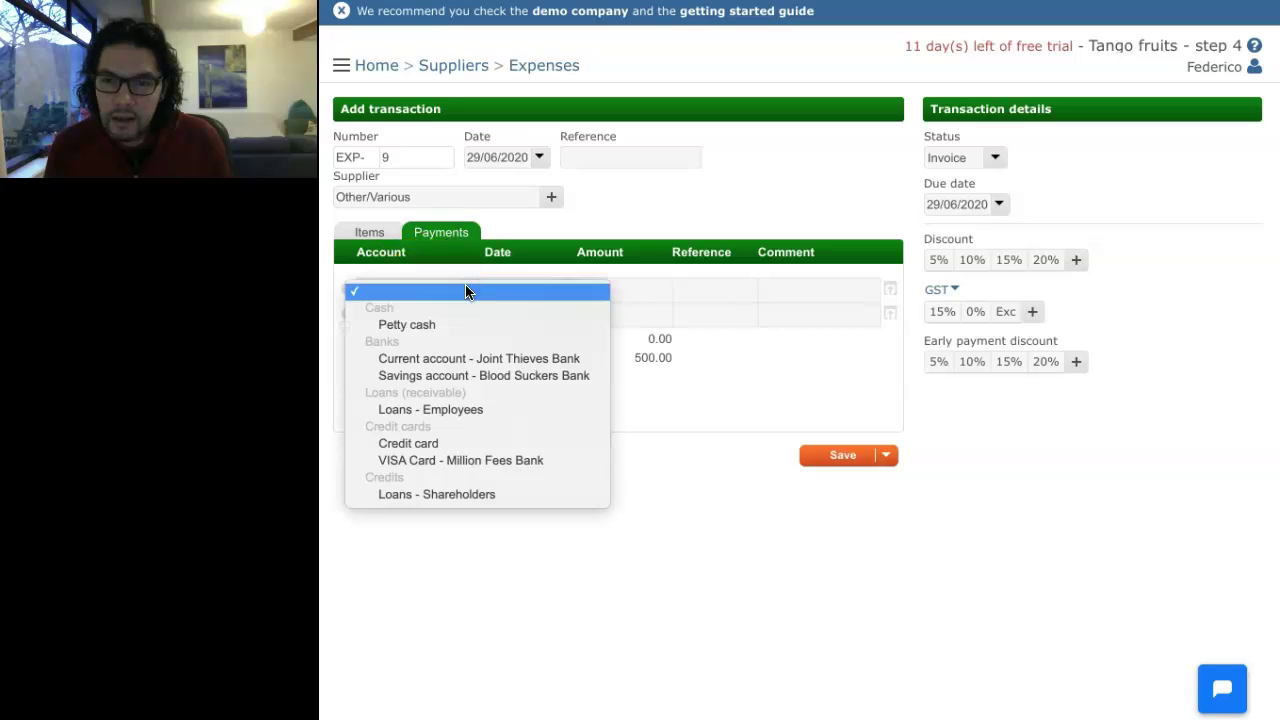
left_click(480, 460)
left_click(384, 231)
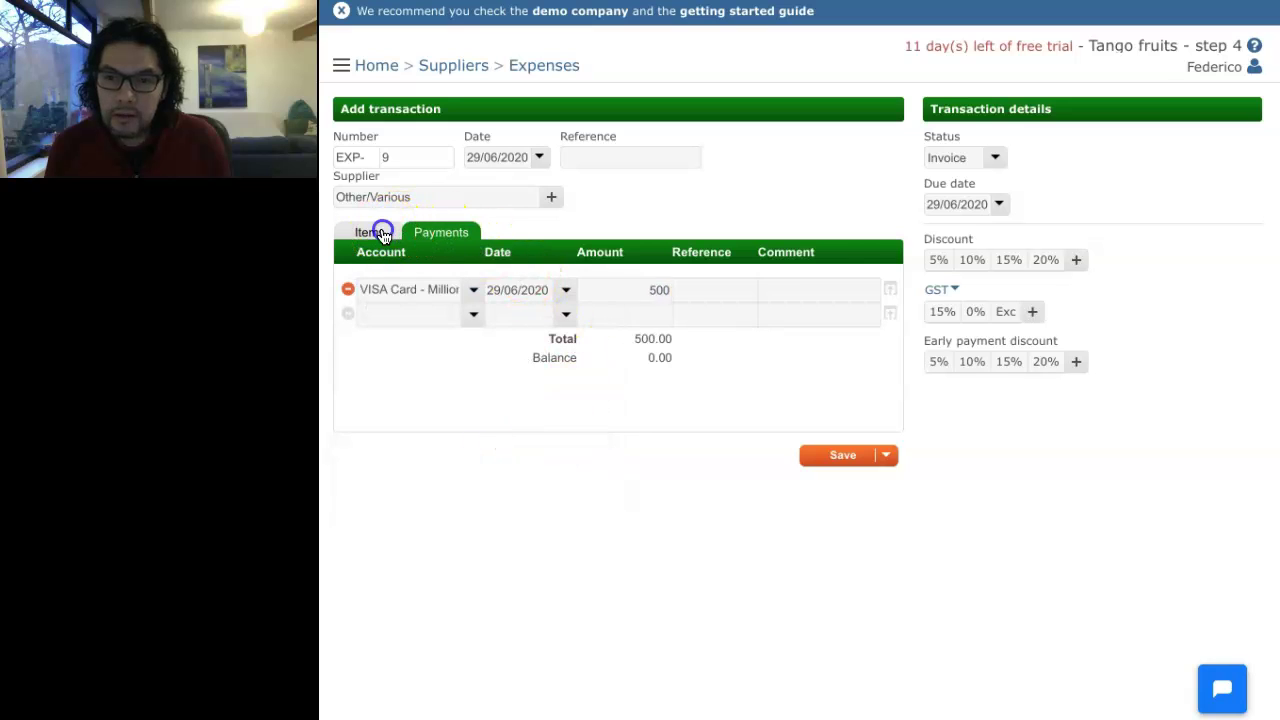
left_click(886, 479)
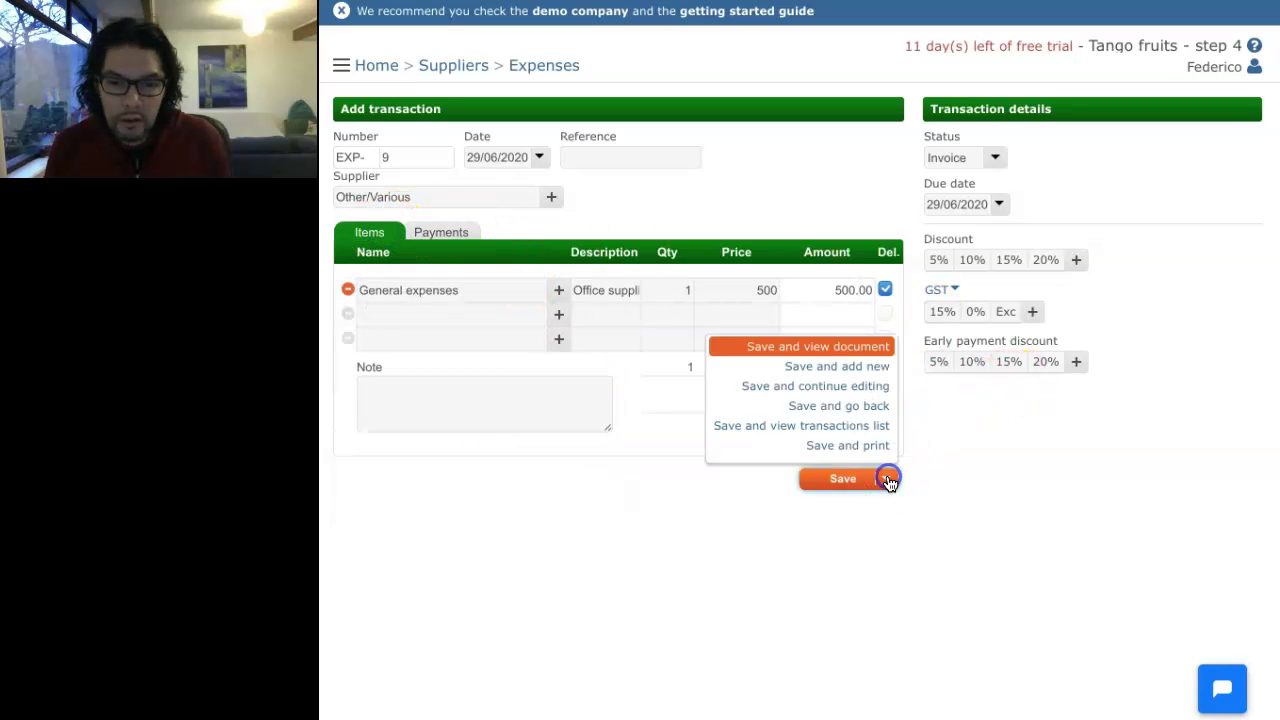
left_click(876, 414)
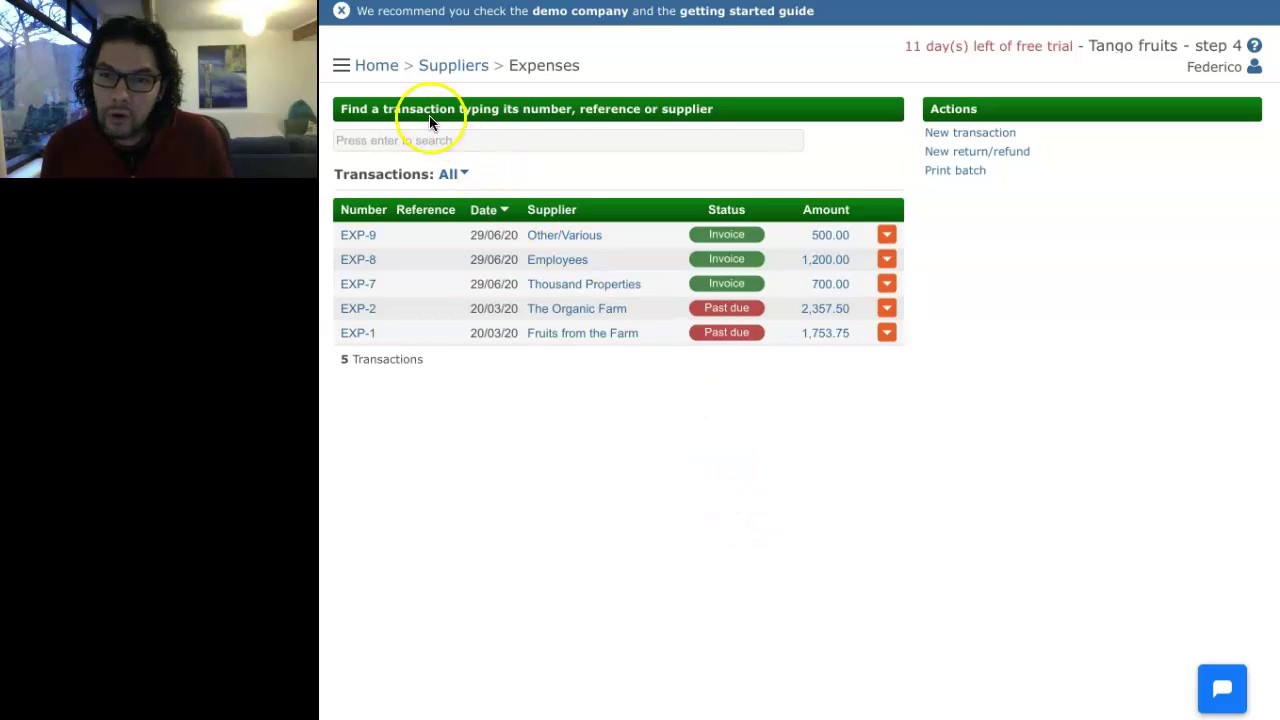
Compare the home page's balance sheet with that of the Tango Fruits - Step 3 company, then examine the June 2020 profit report's expenses by item.
left_click(377, 68)
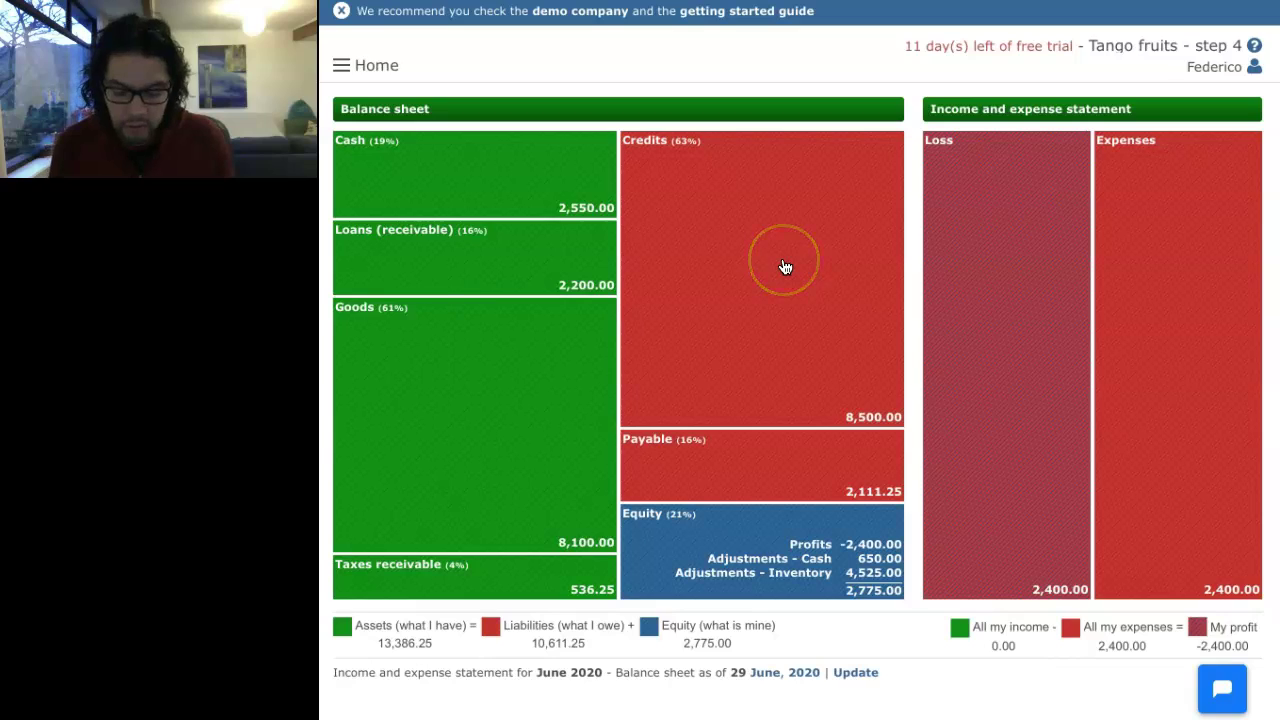
left_click(734, 273)
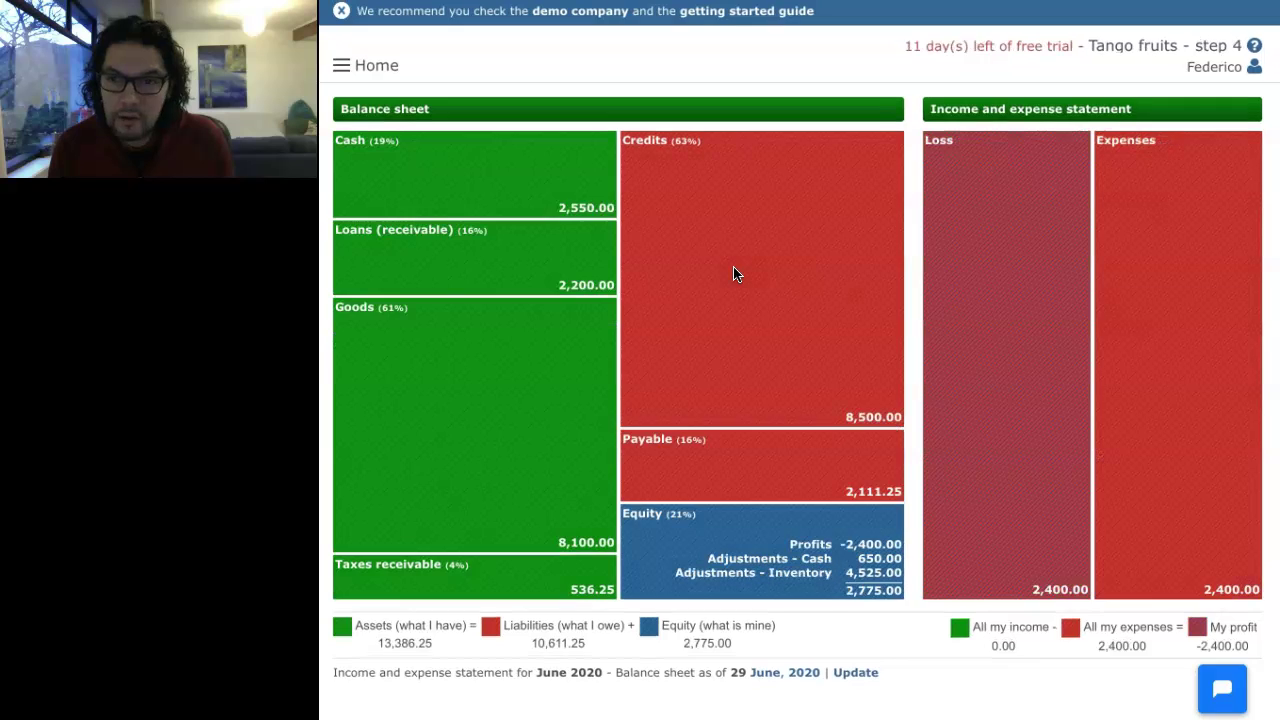
left_click(582, 194)
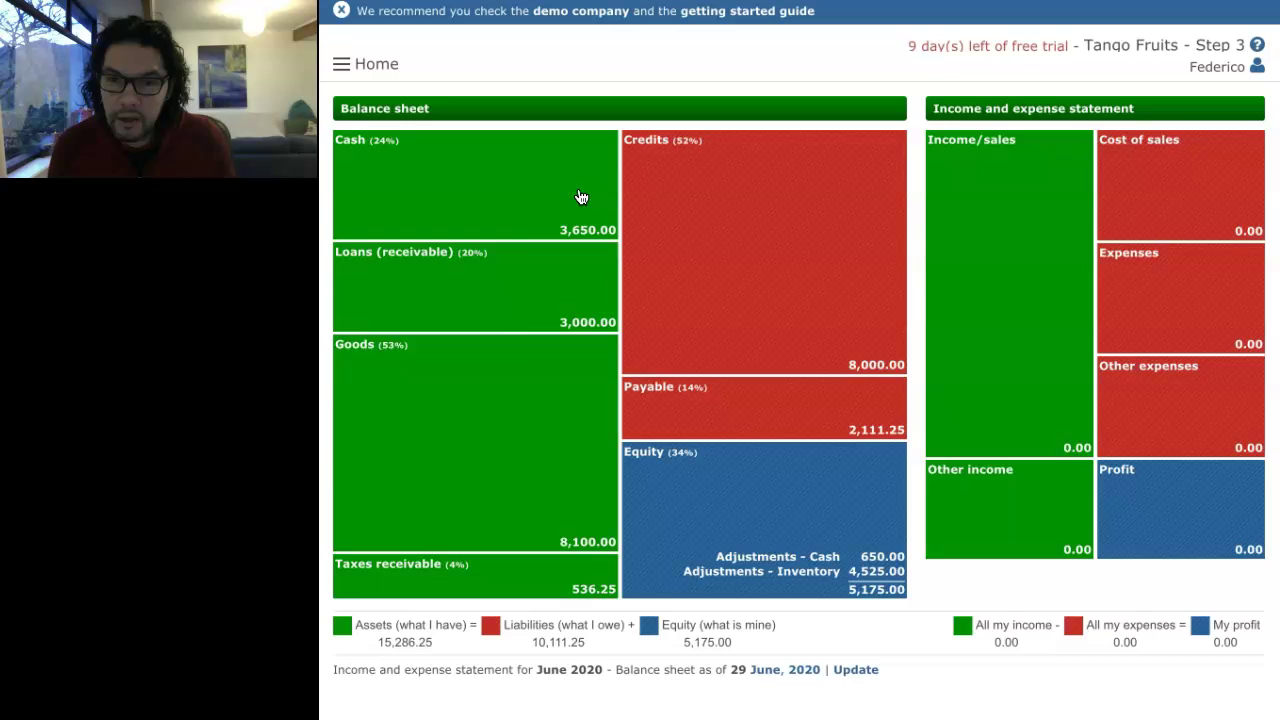
left_click(549, 308)
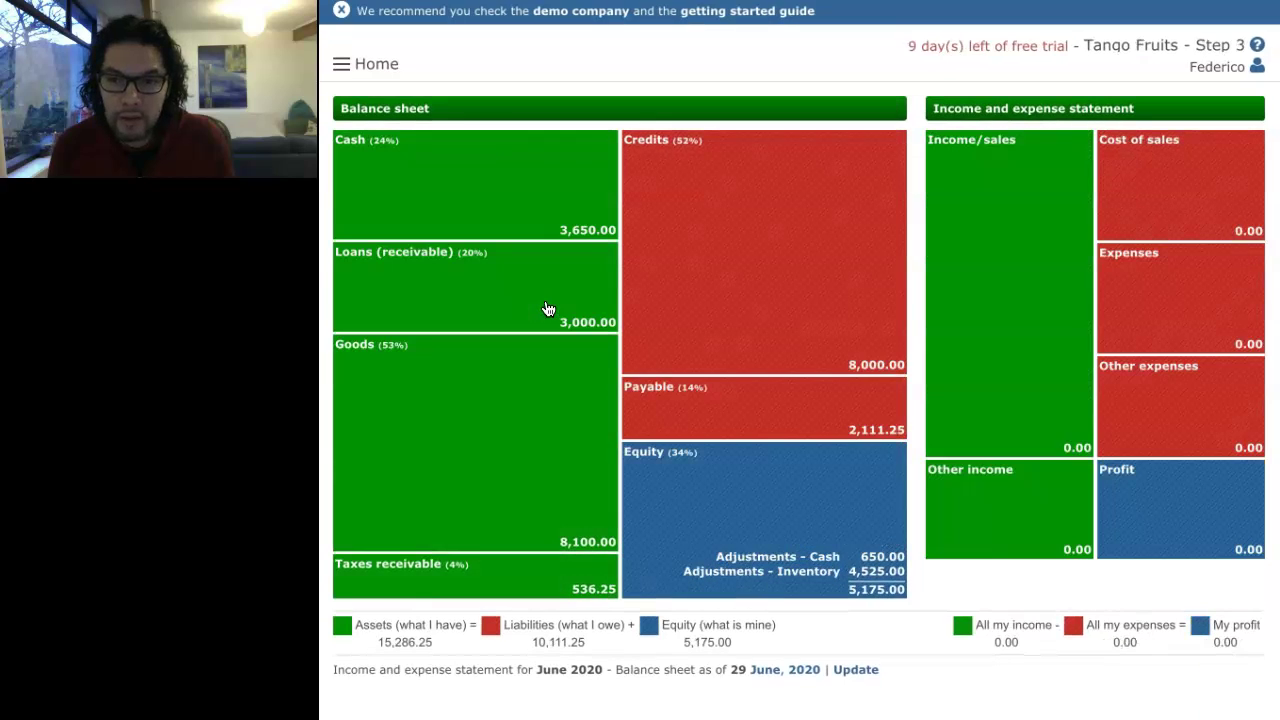
left_click(651, 286)
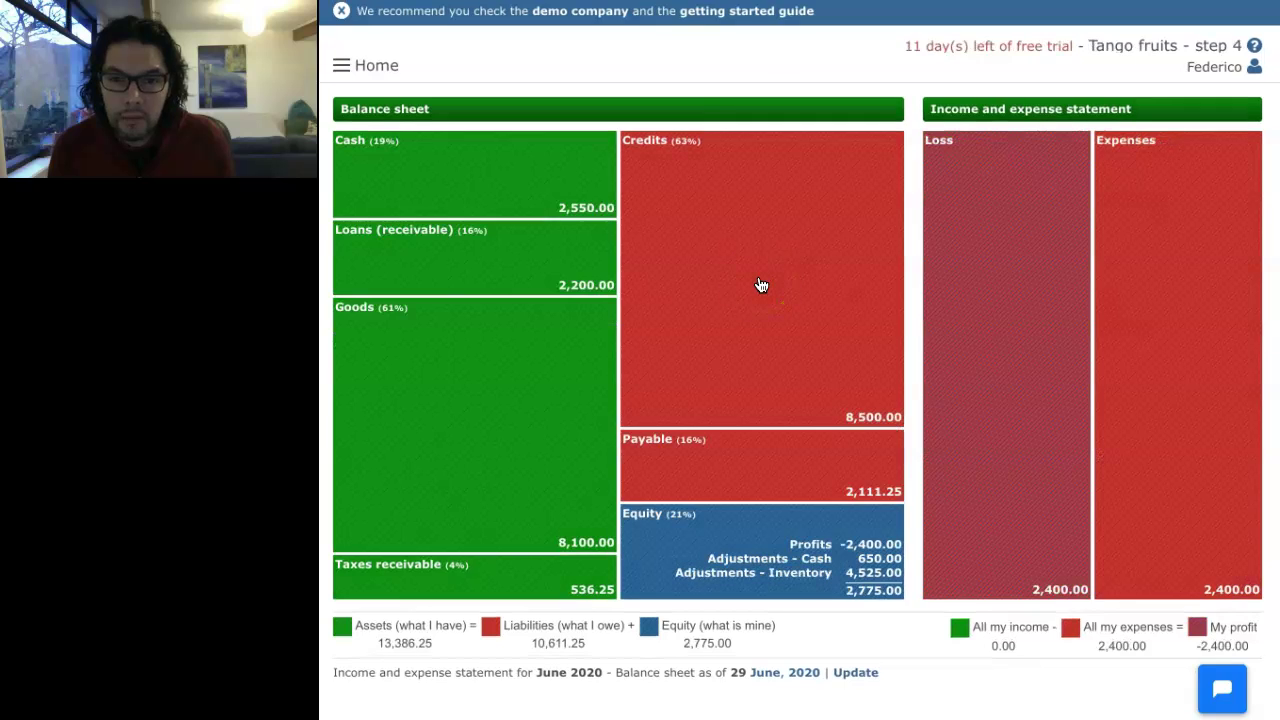
left_click(764, 292)
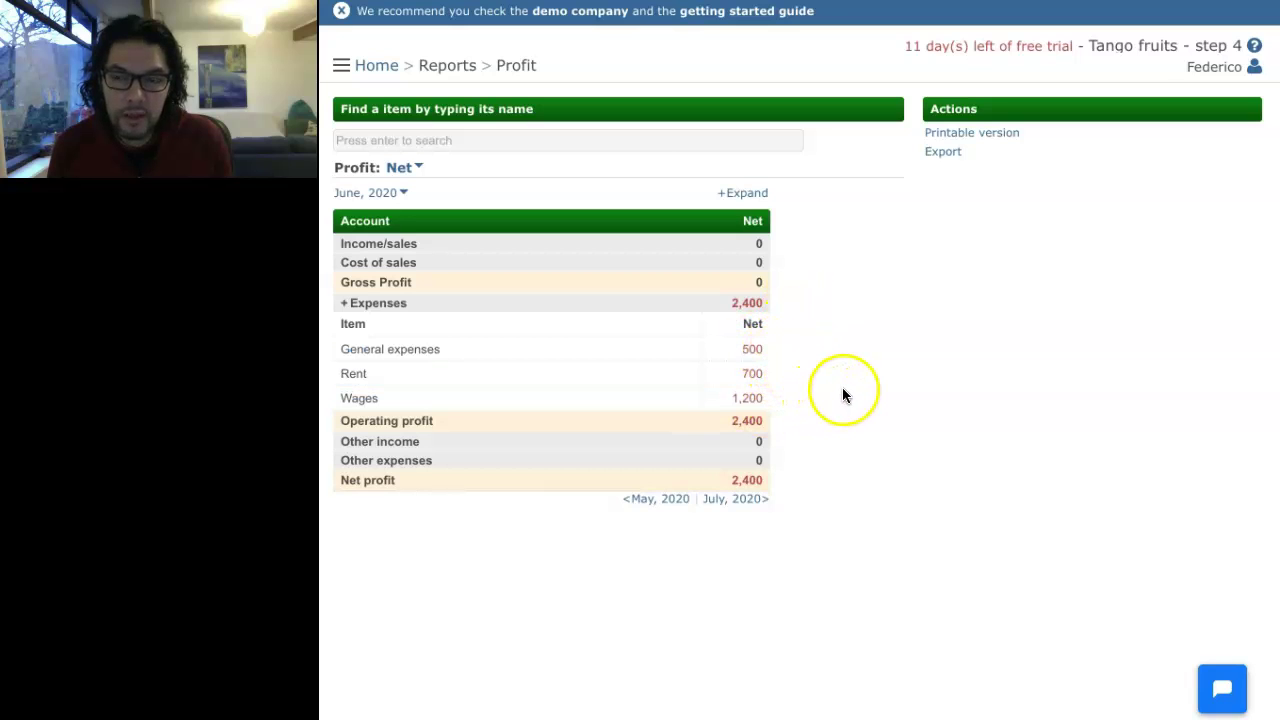
left_click(385, 68)
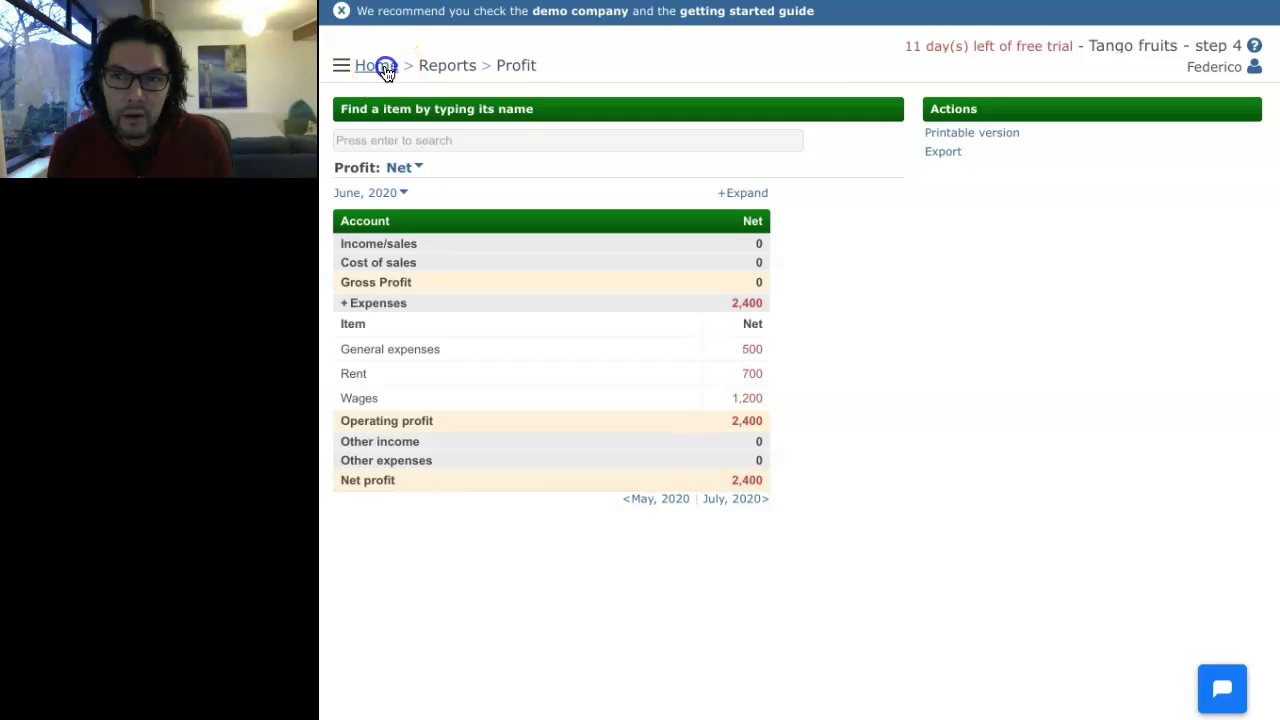